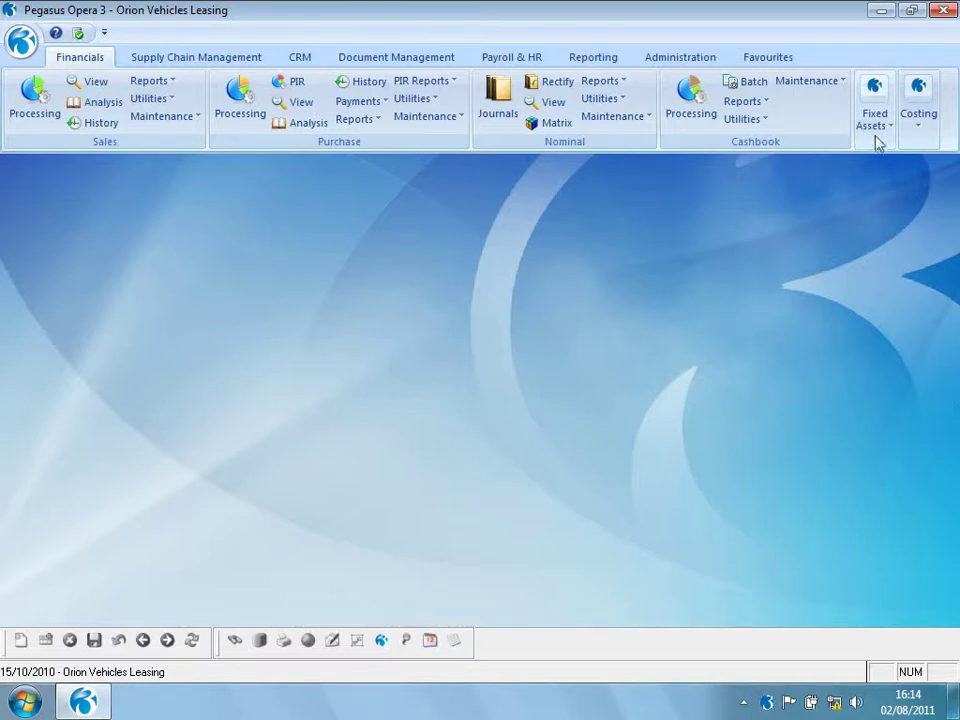
Review the company profile's application and link options in System maintenance
click(693, 58)
click(248, 88)
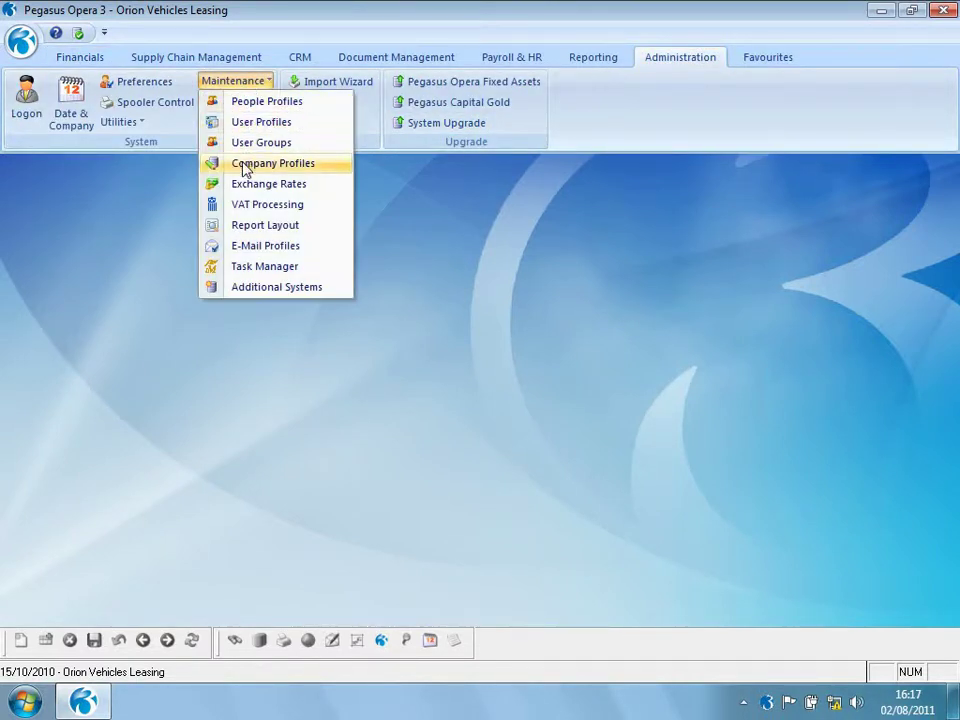
click(245, 168)
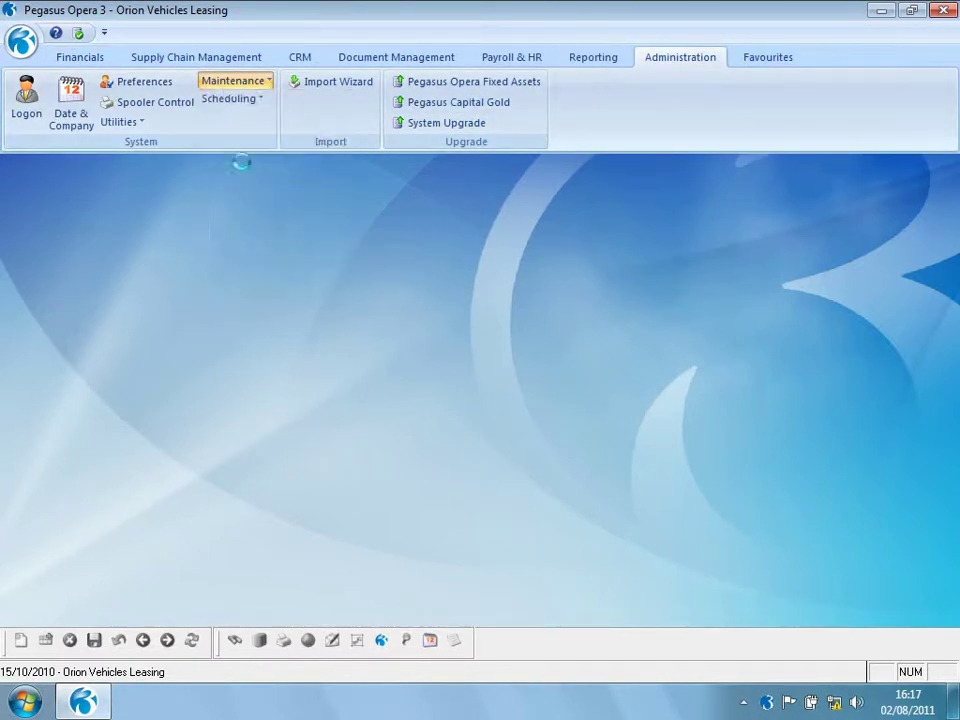
click(268, 138)
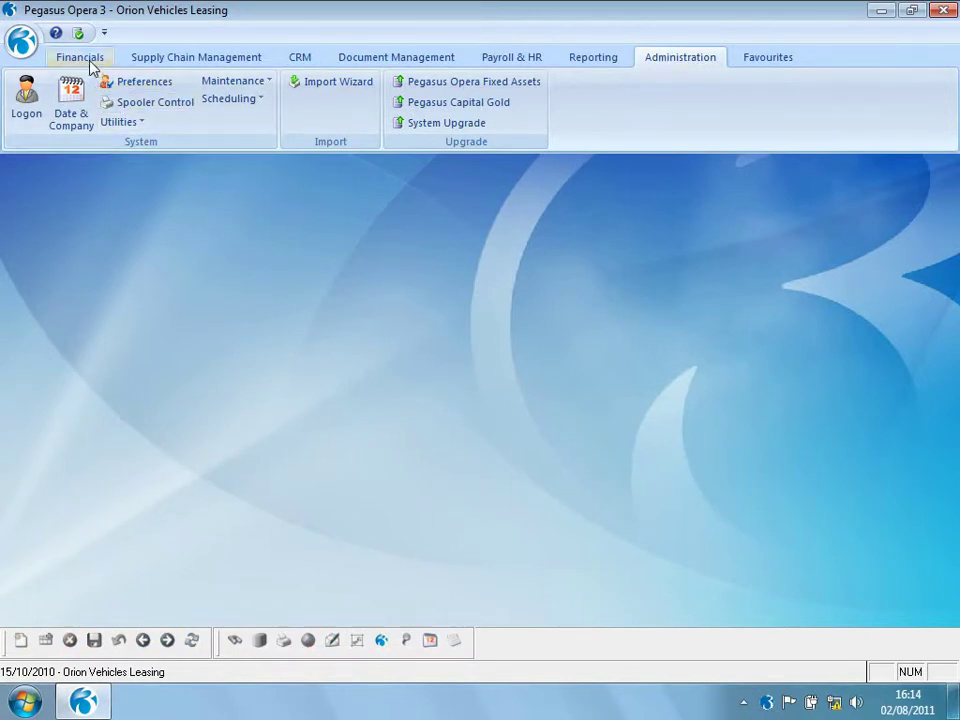
Open the Financial Calendar from Nominal Utilities and select period 10, Oct 2010
click(90, 63)
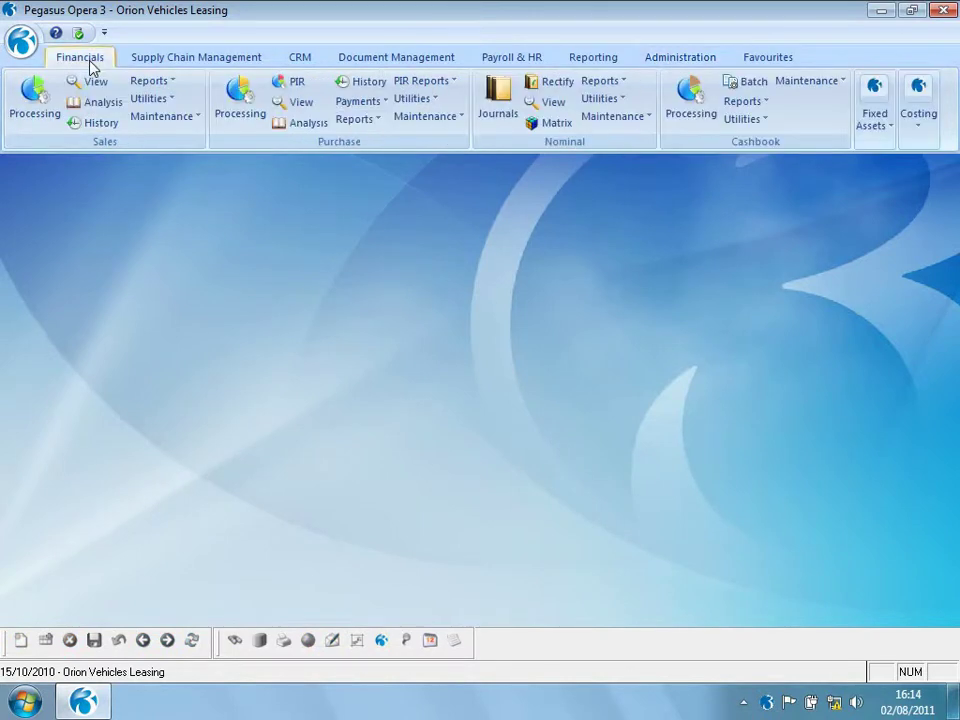
click(602, 99)
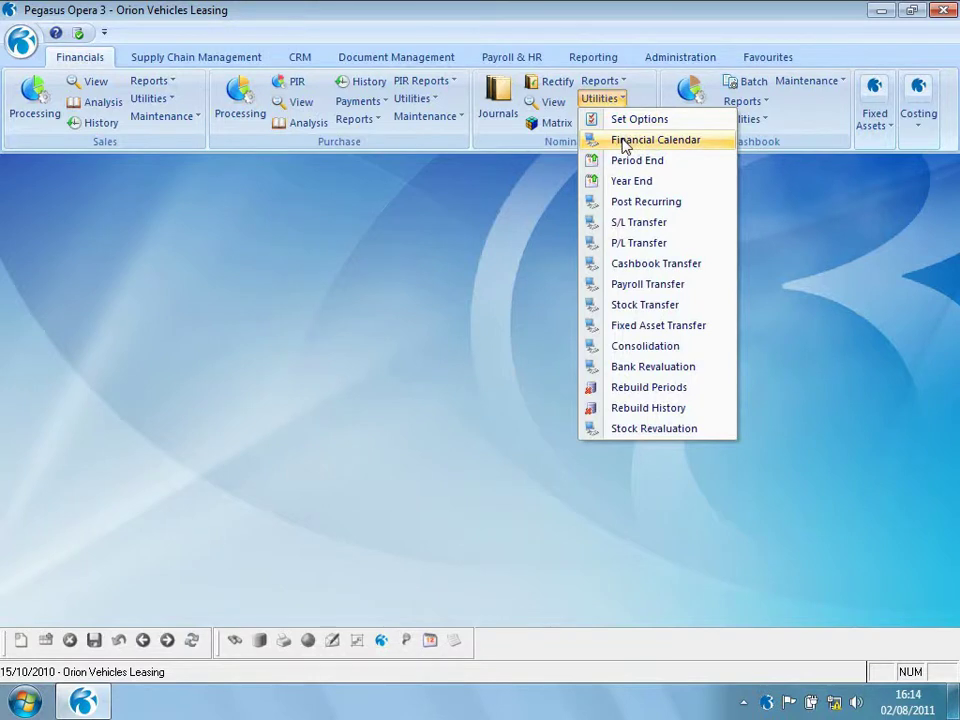
click(625, 142)
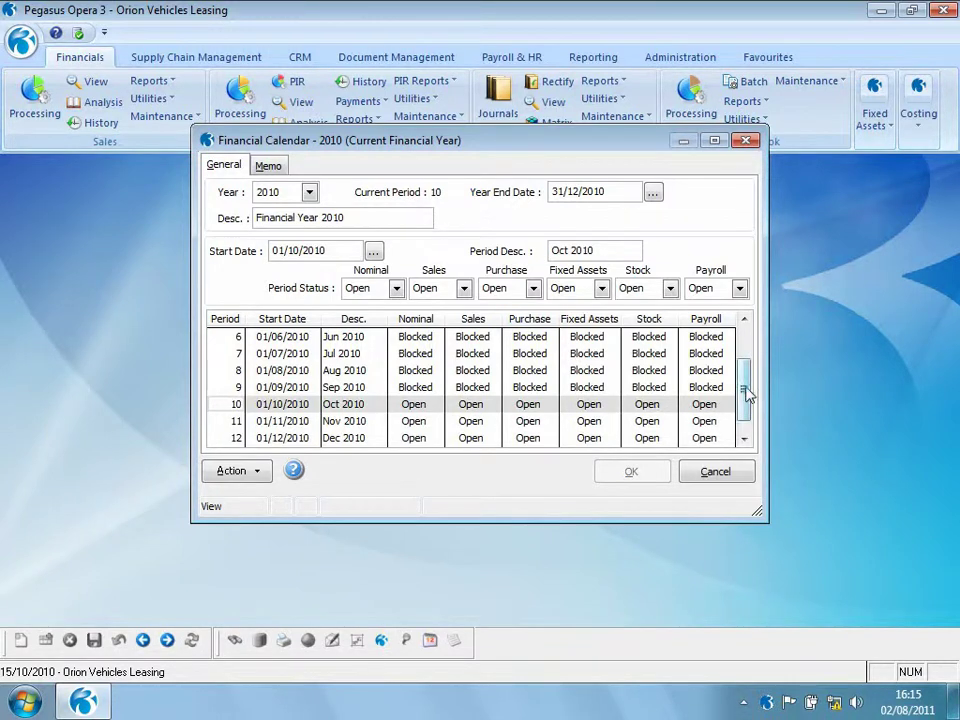
click(746, 345)
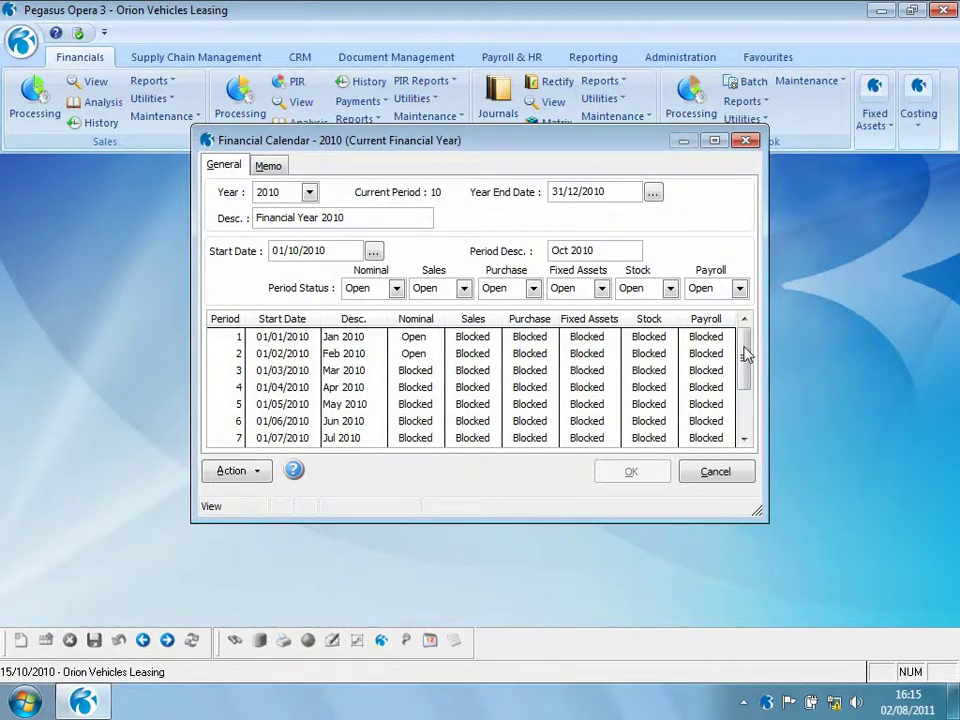
drag(745, 352, 744, 439)
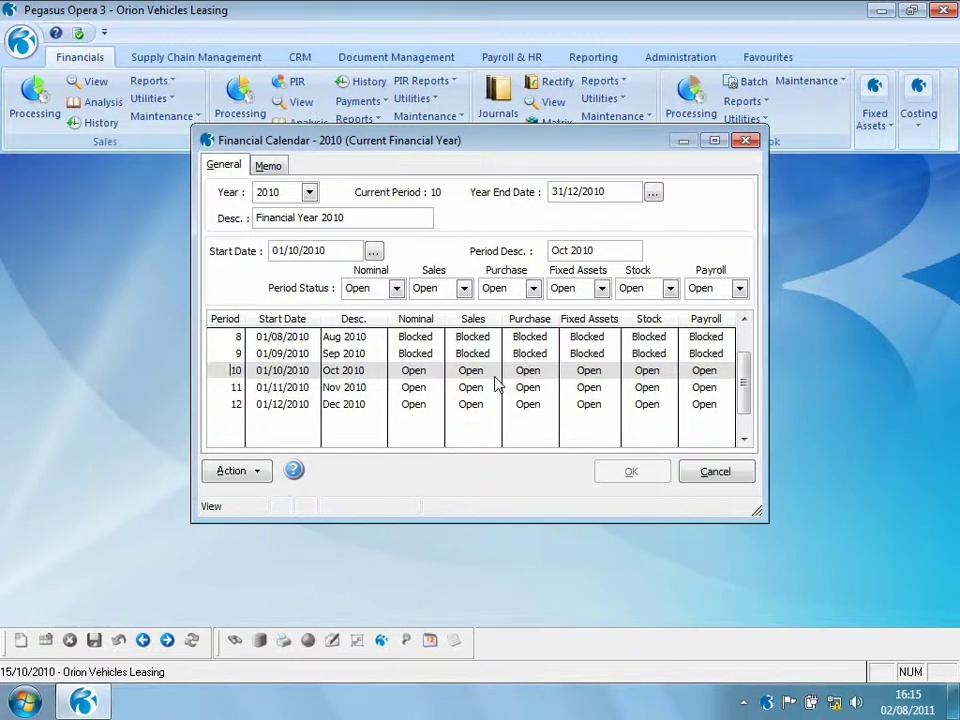
click(417, 368)
Check the existing financial years, keep 2010, and bring up the Action menu
click(310, 193)
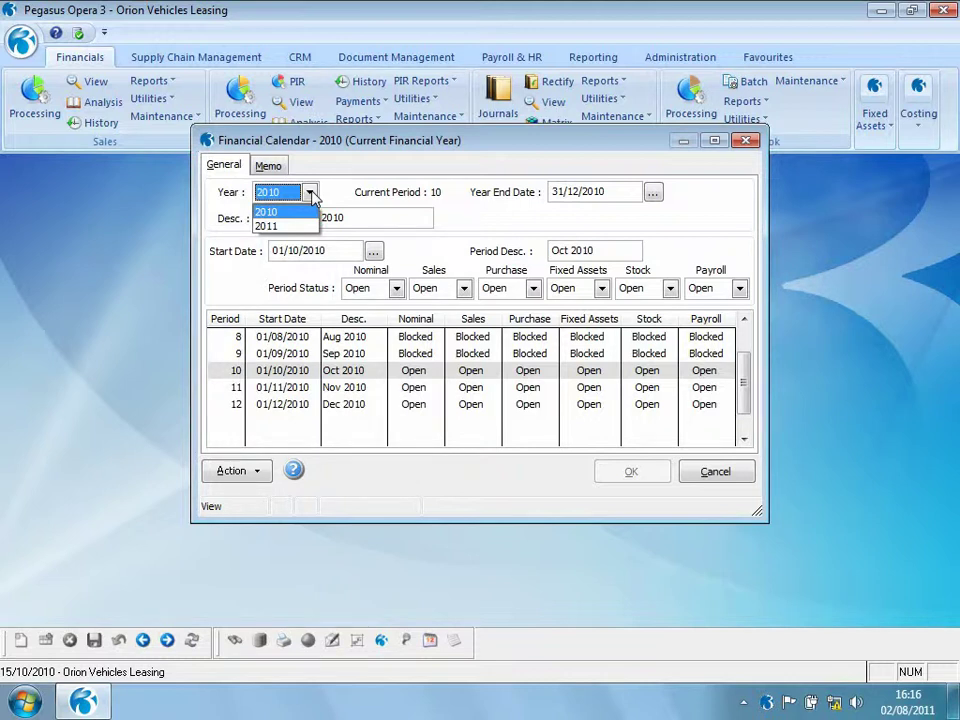
click(250, 472)
click(250, 472)
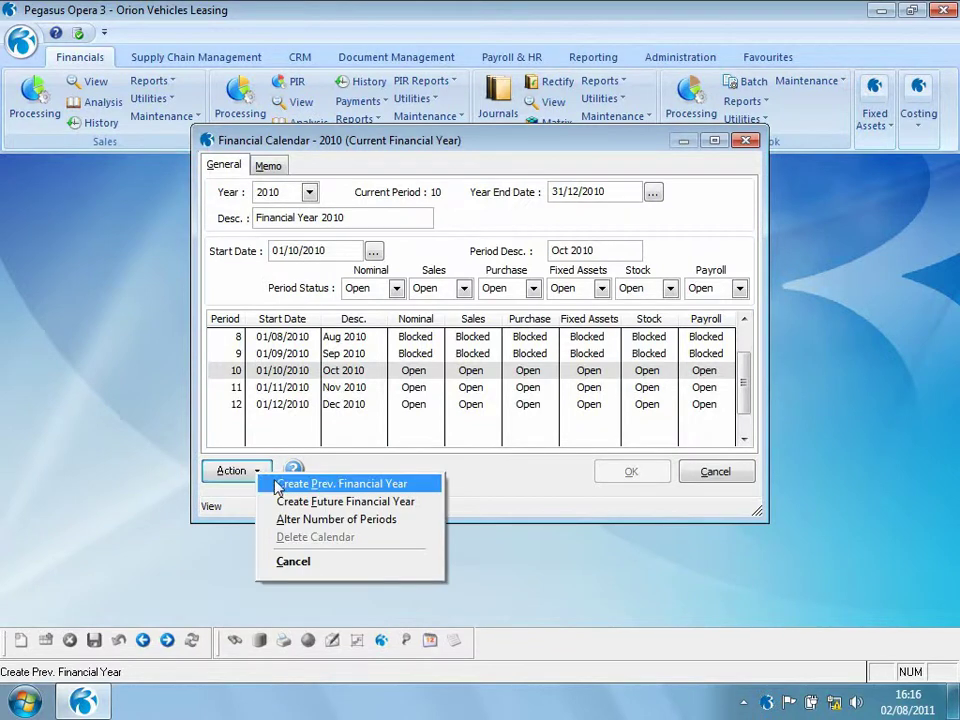
Create the previous financial year 2009 with Model Year left as None, and confirm
click(326, 486)
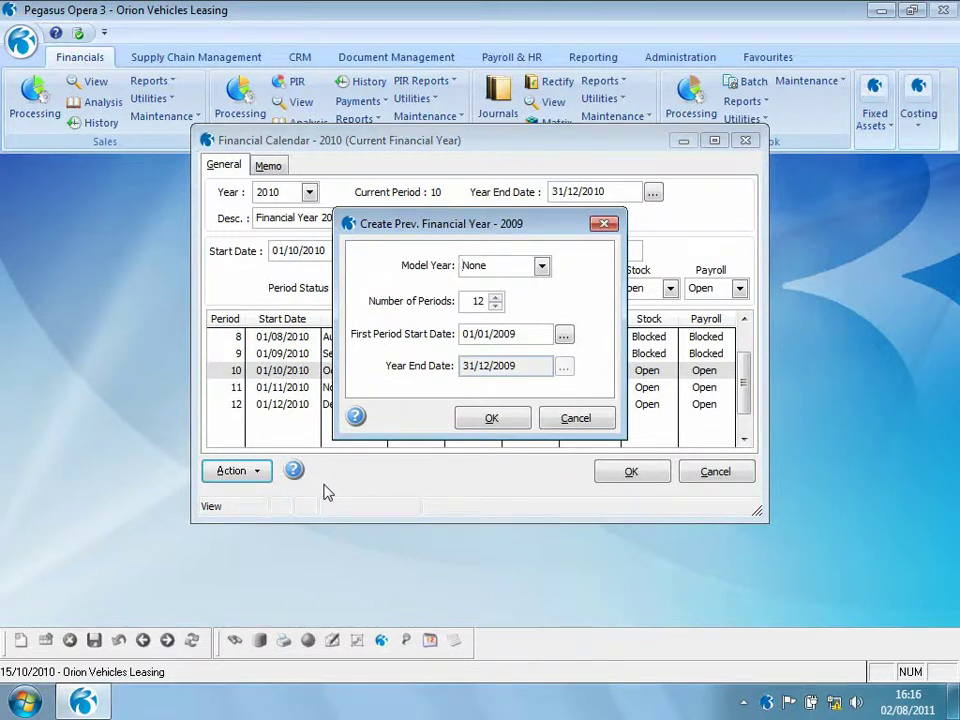
click(543, 266)
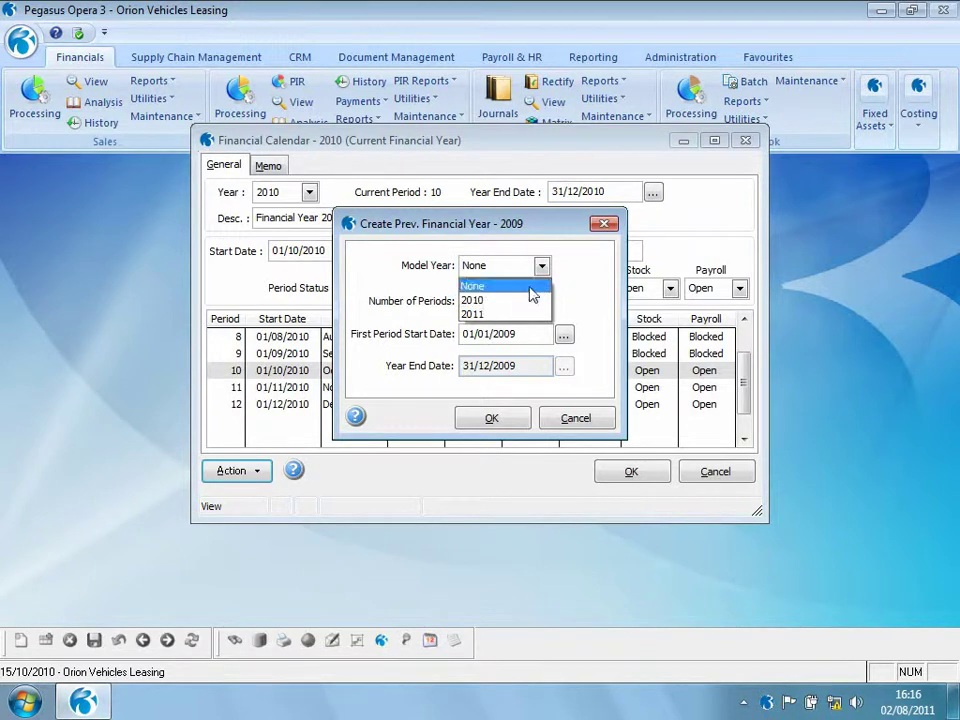
click(531, 288)
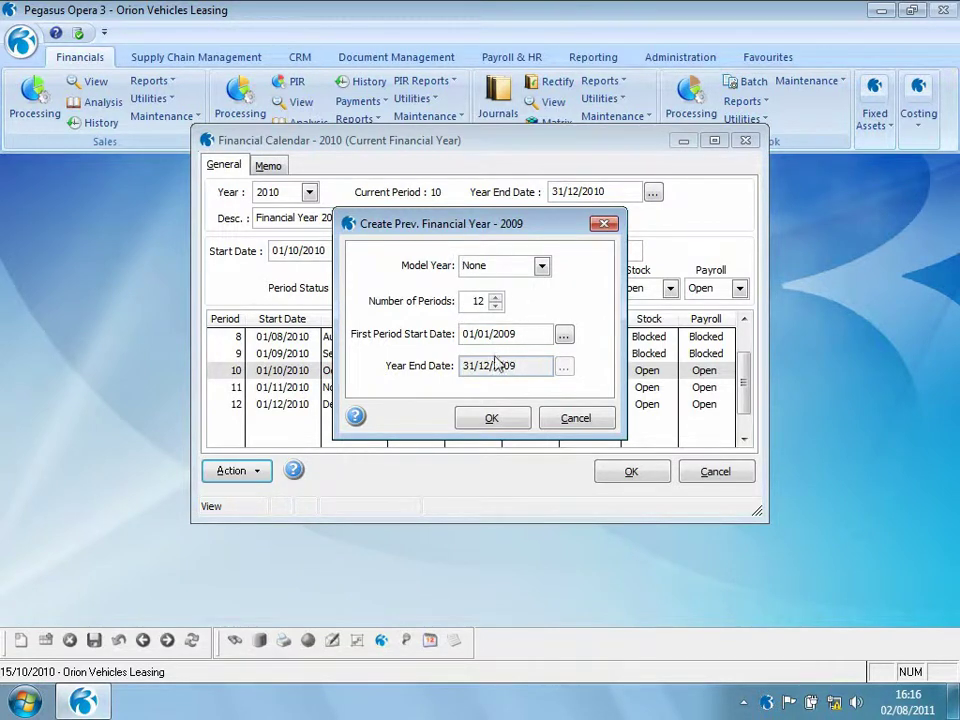
click(494, 420)
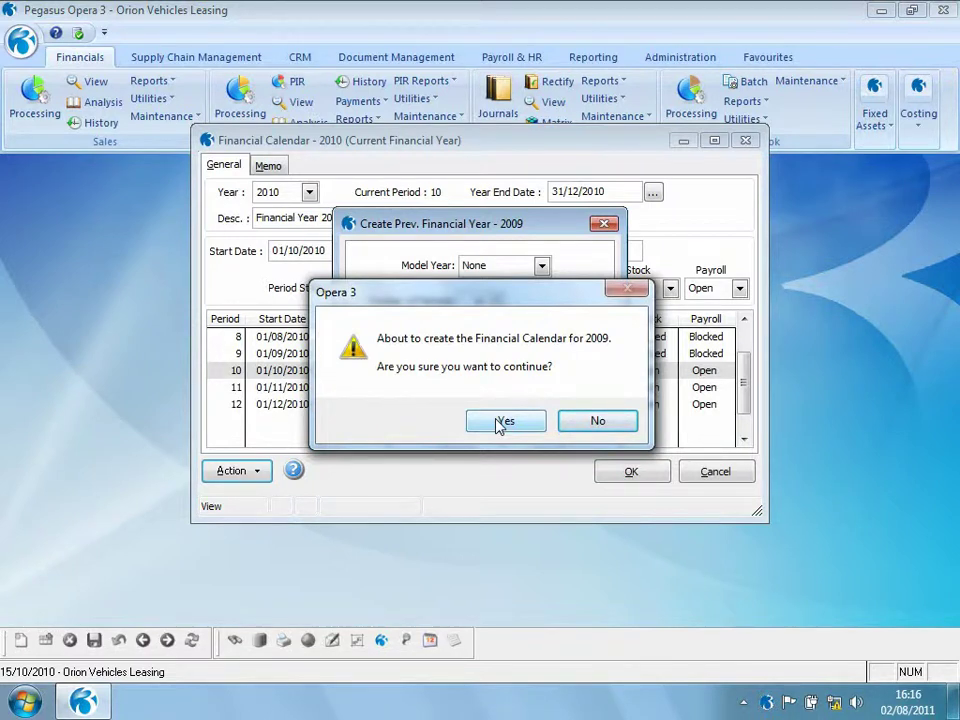
click(502, 422)
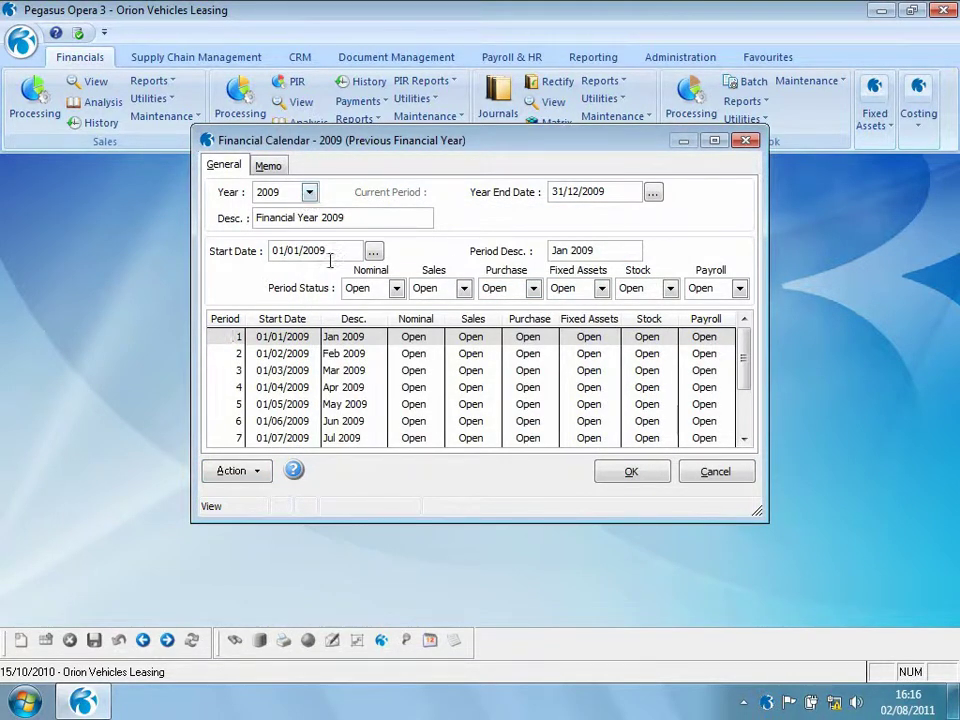
Switch the Year to 2010, saving the 2009 calendar, and view Jan 2010 Sales status choices
click(311, 193)
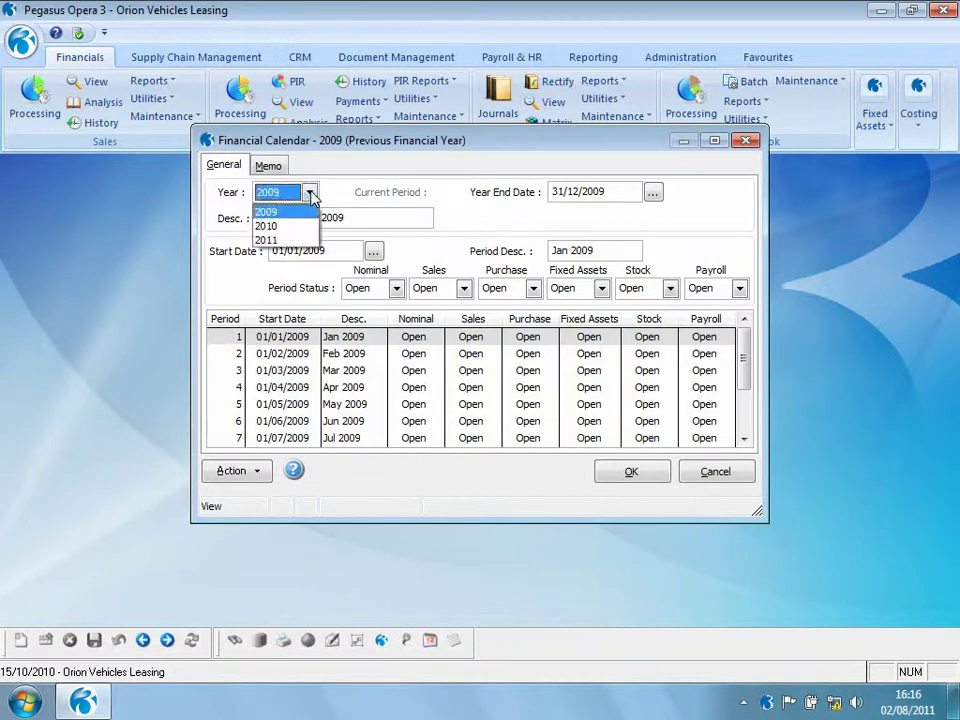
click(293, 241)
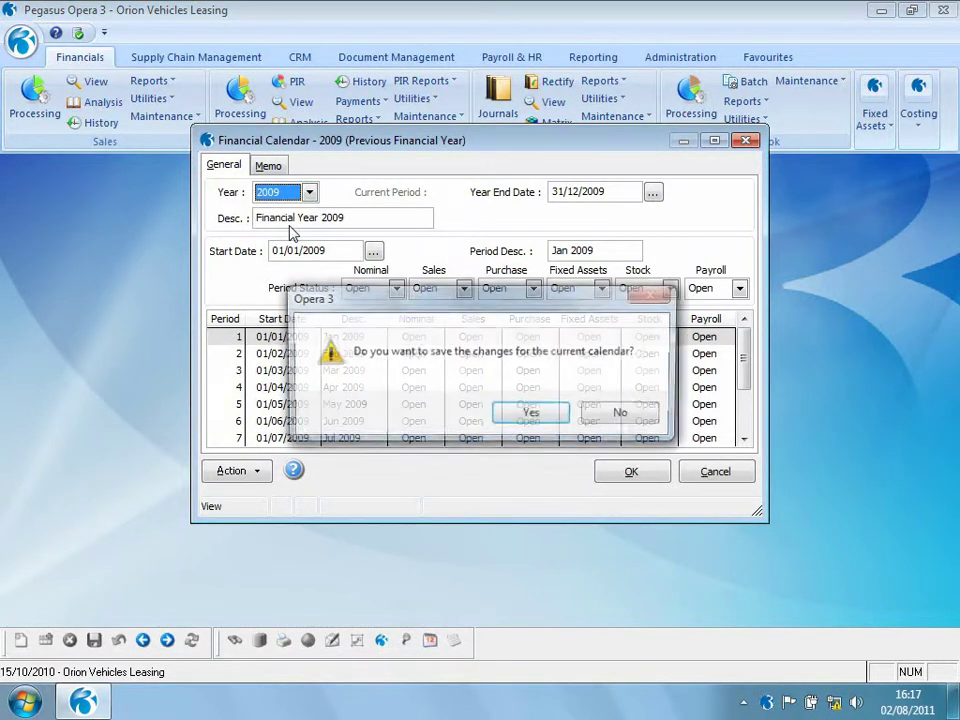
click(519, 418)
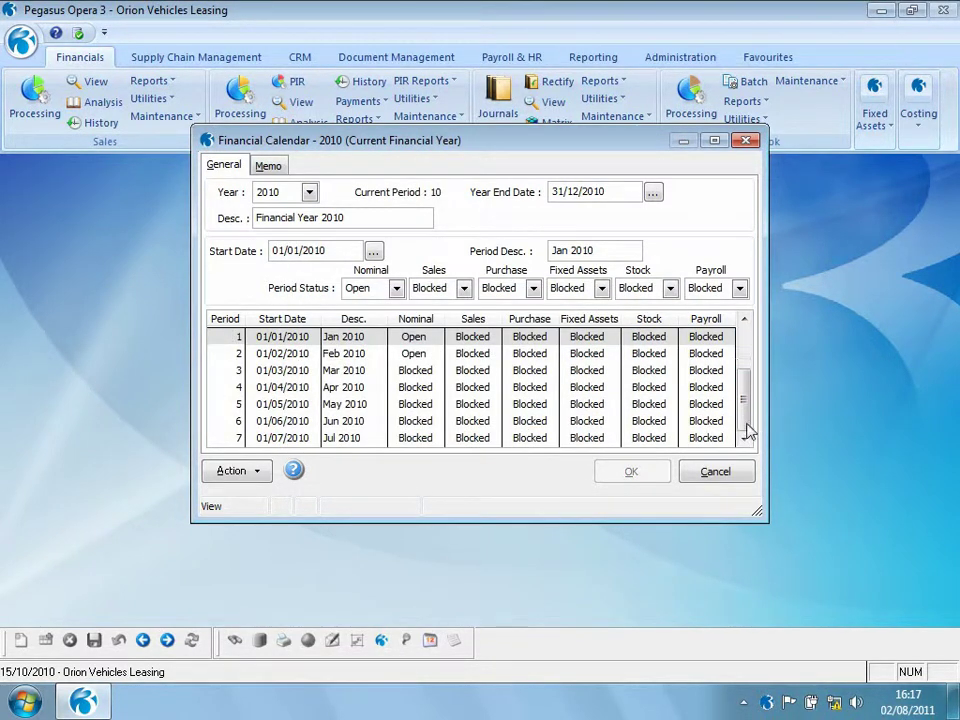
click(745, 425)
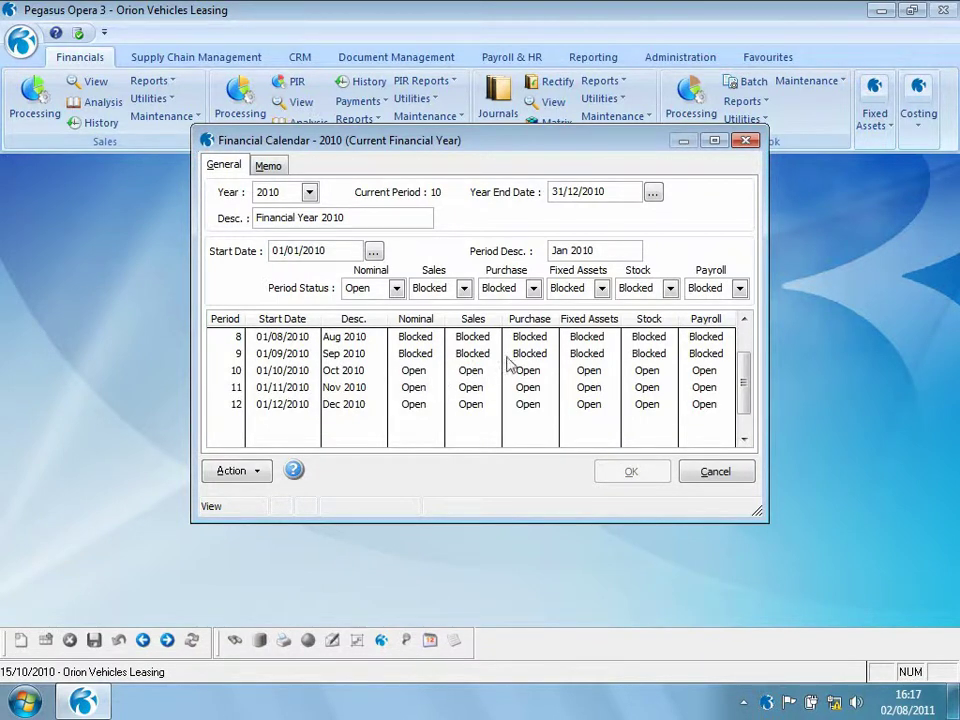
click(464, 289)
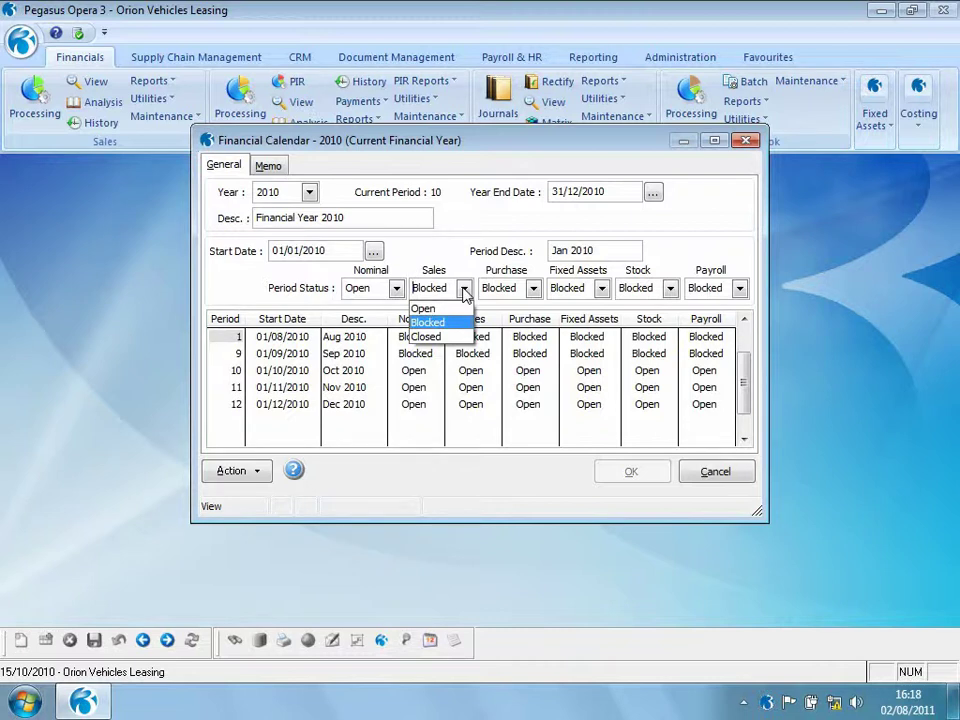
Try setting the January 2010 Sales status to Open, then discard the change
click(533, 289)
click(516, 323)
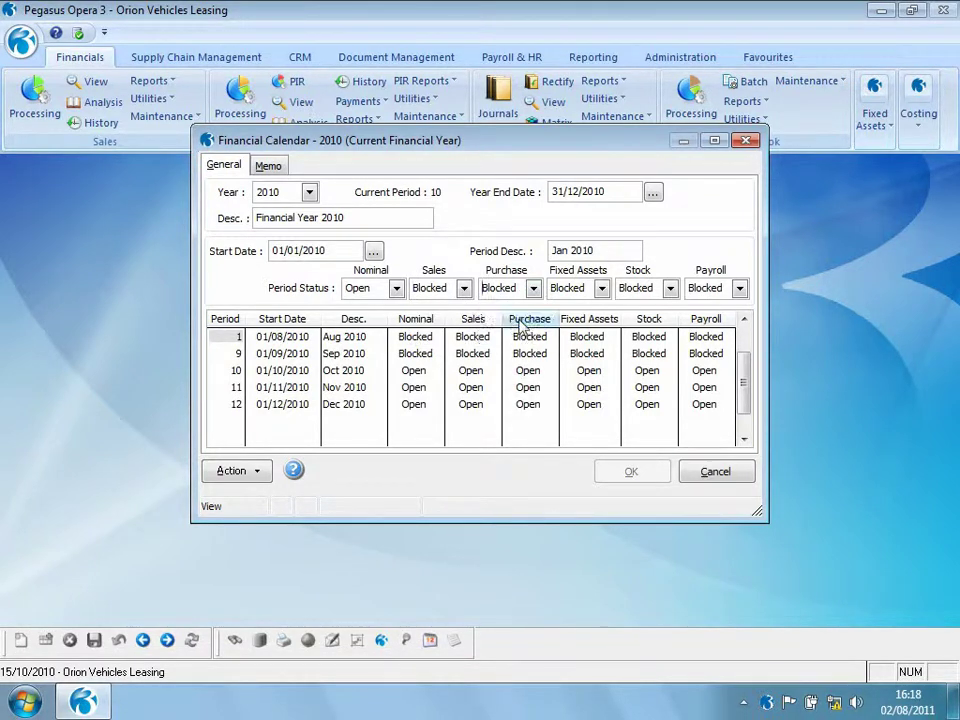
click(464, 289)
click(424, 308)
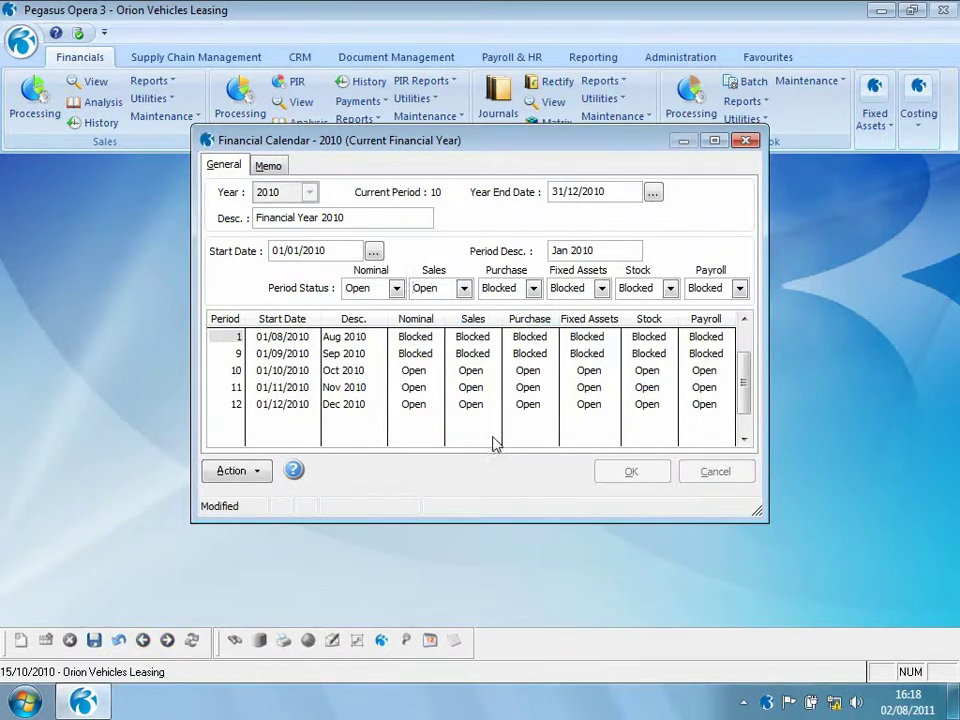
click(120, 640)
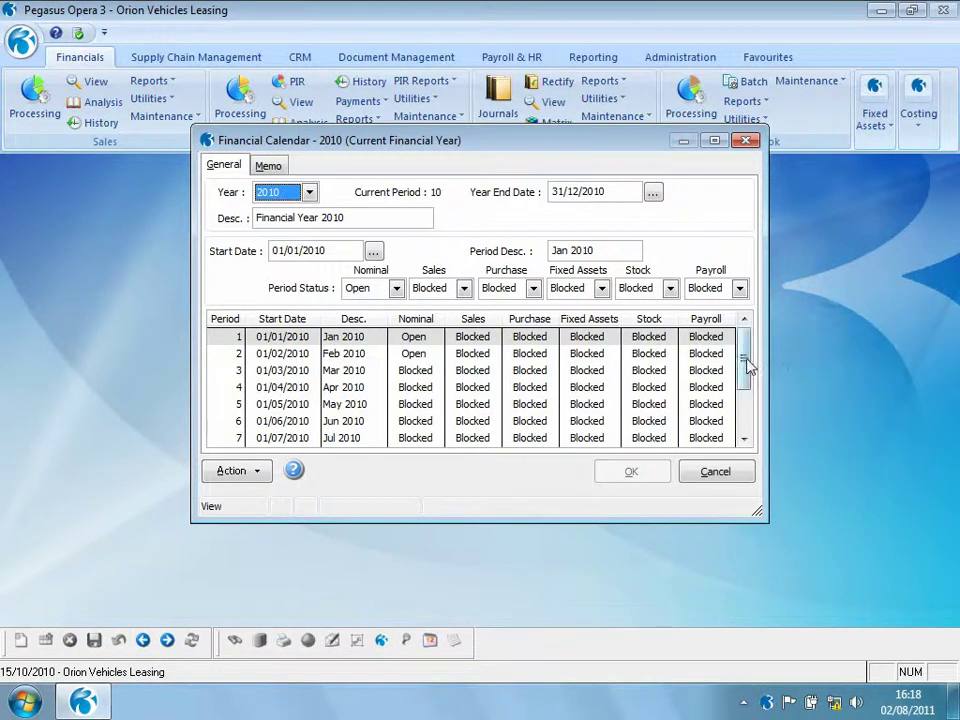
Try blocking Nominal posting for period 11, Nov 2010, then discard it
click(750, 420)
click(349, 389)
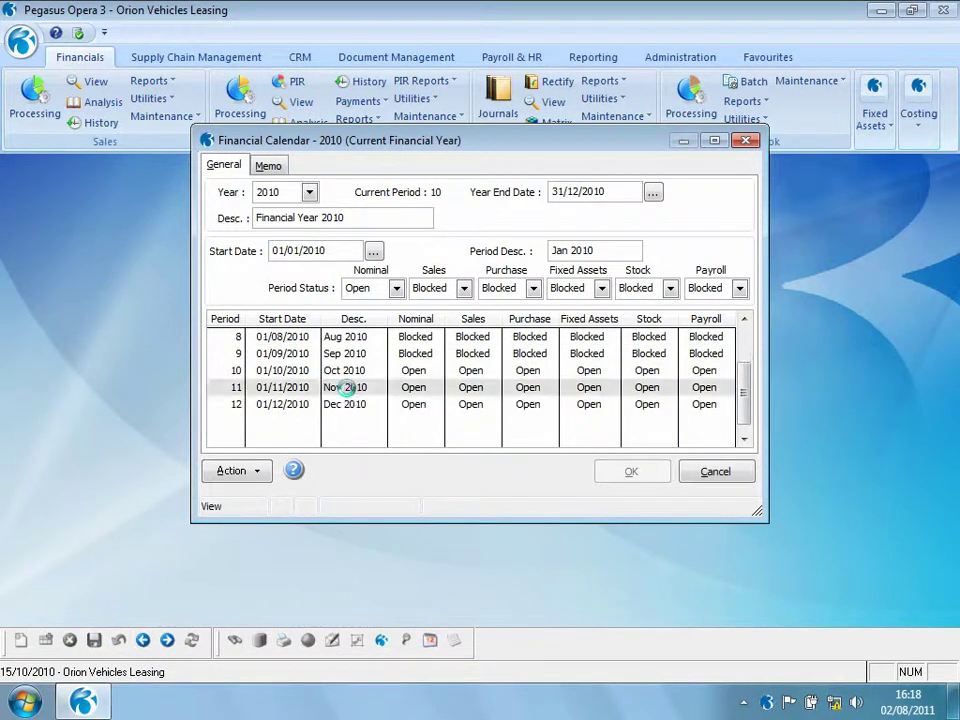
click(396, 289)
click(382, 326)
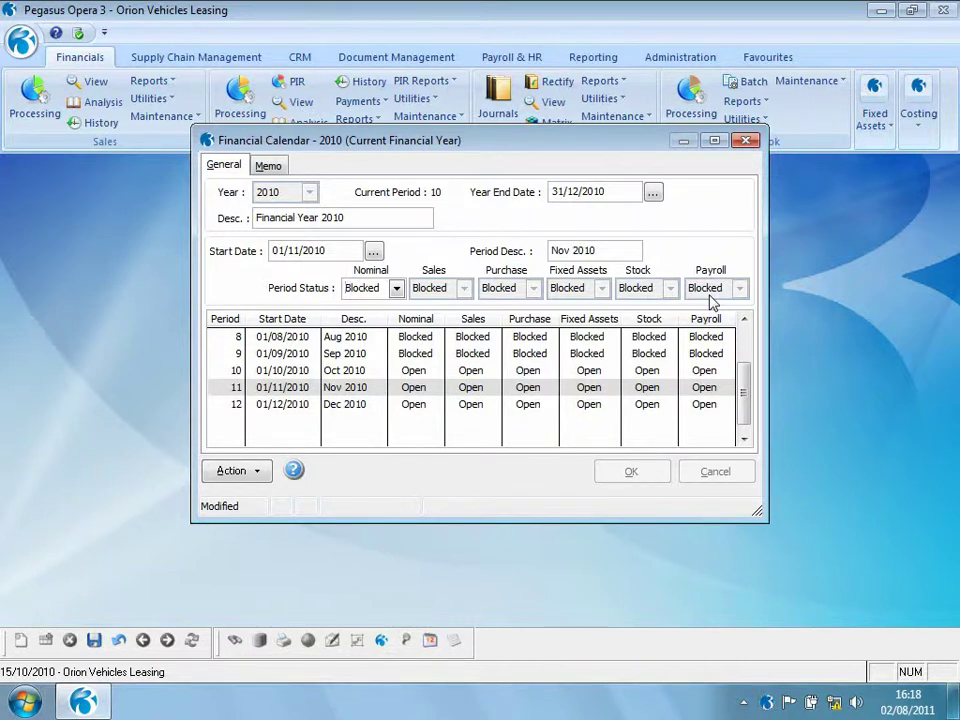
click(120, 642)
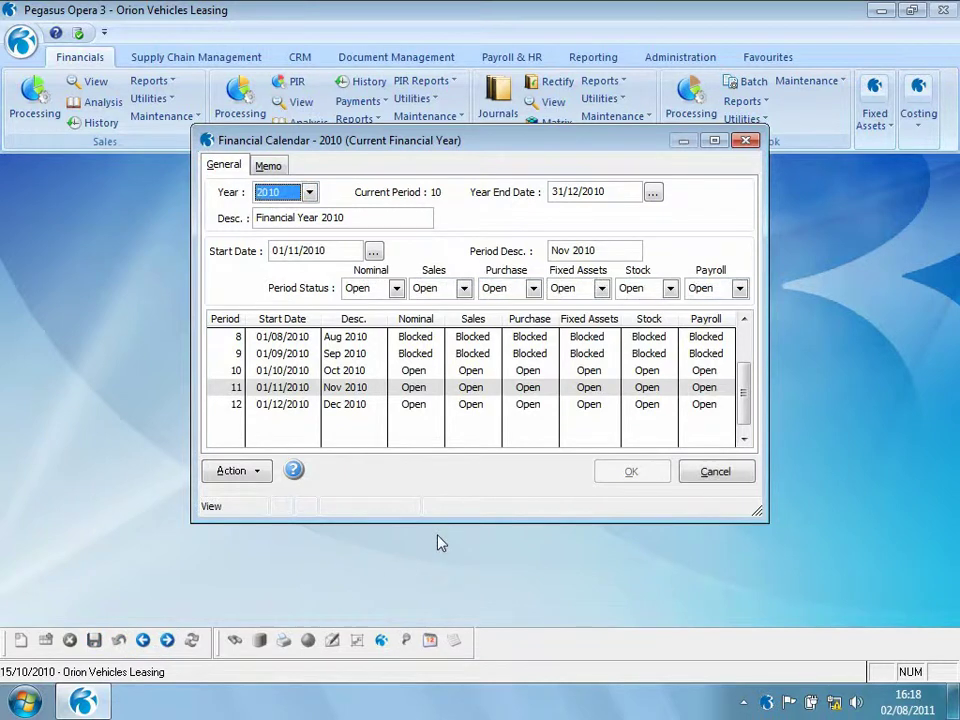
Block Purchase posting for period 10, Oct 2010, then save and close the calendar
click(303, 372)
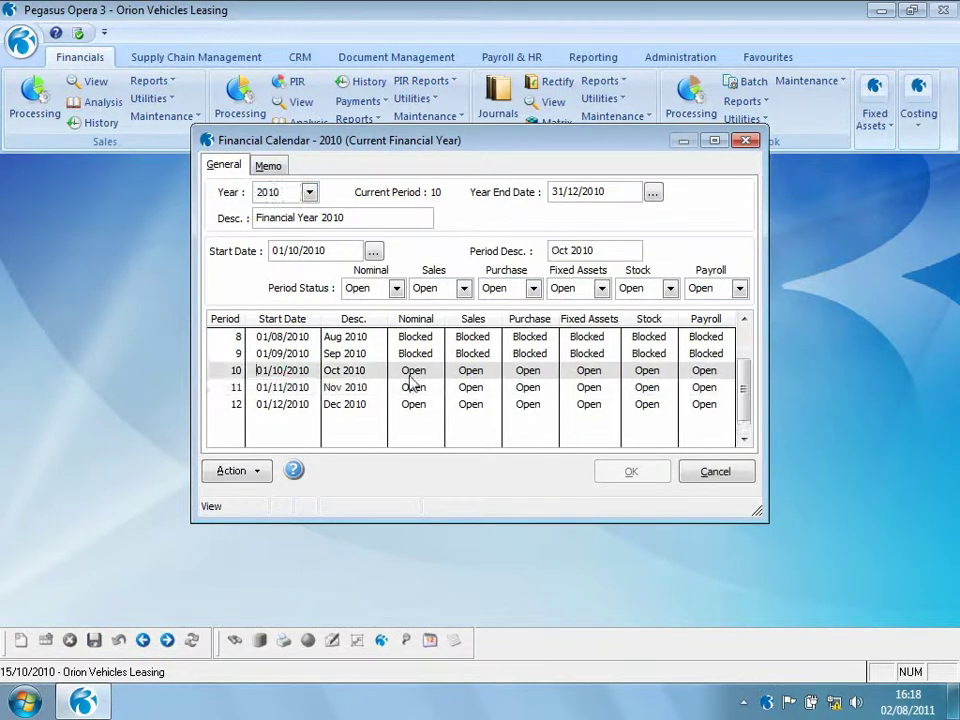
click(535, 289)
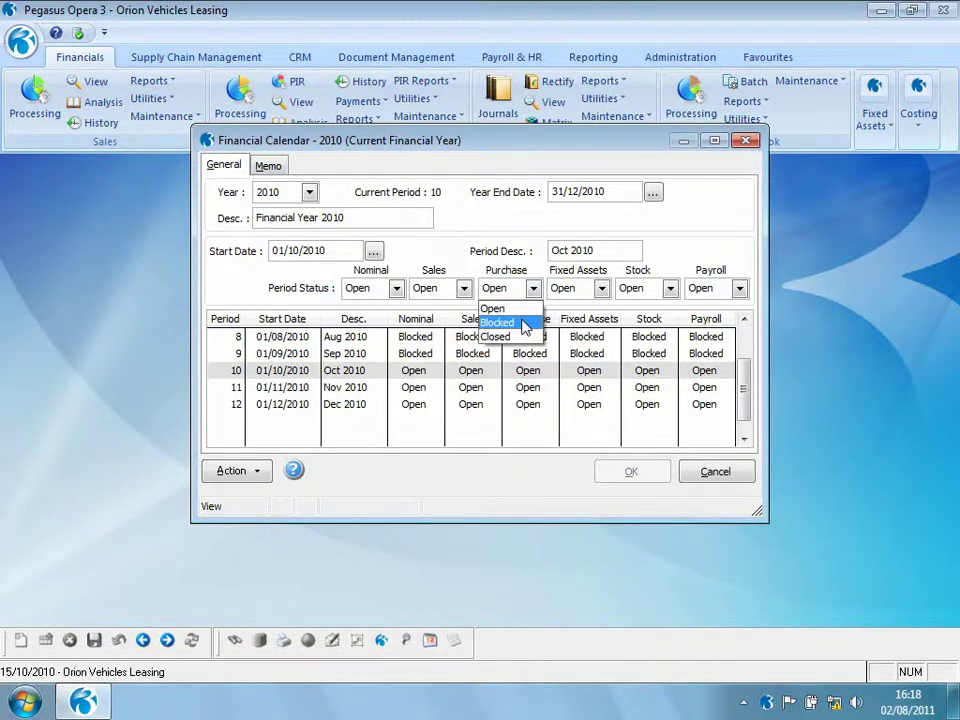
click(522, 322)
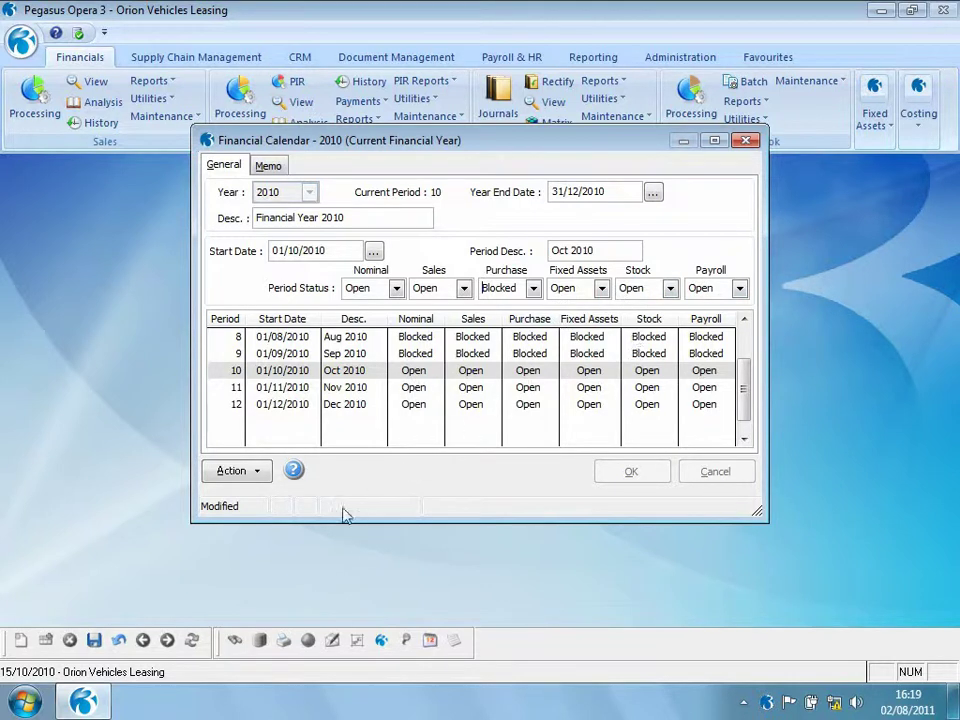
click(97, 645)
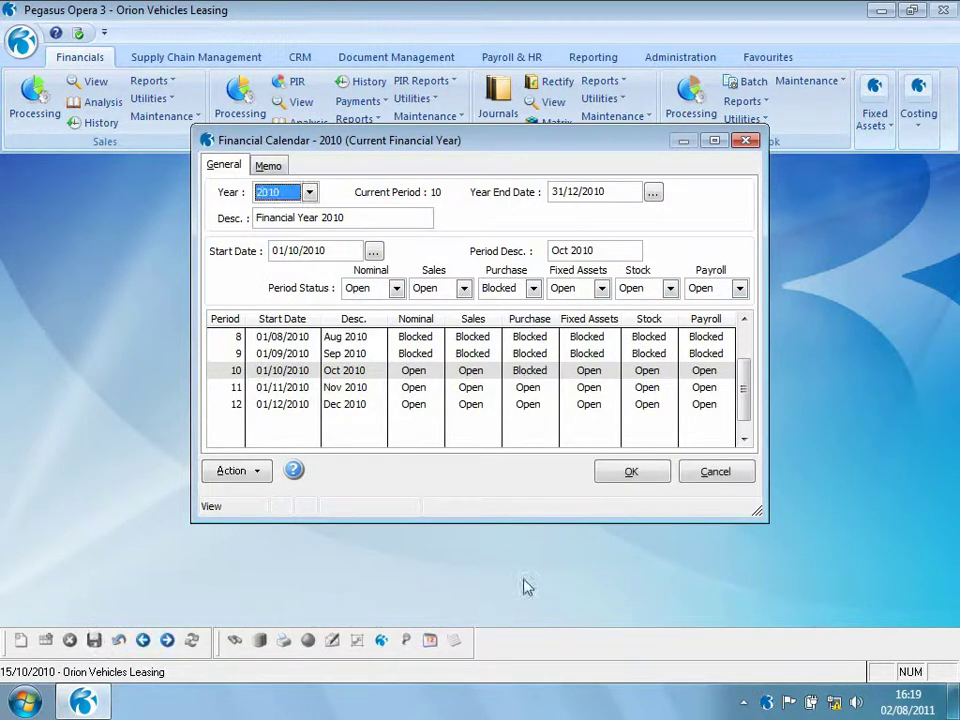
click(606, 480)
click(553, 416)
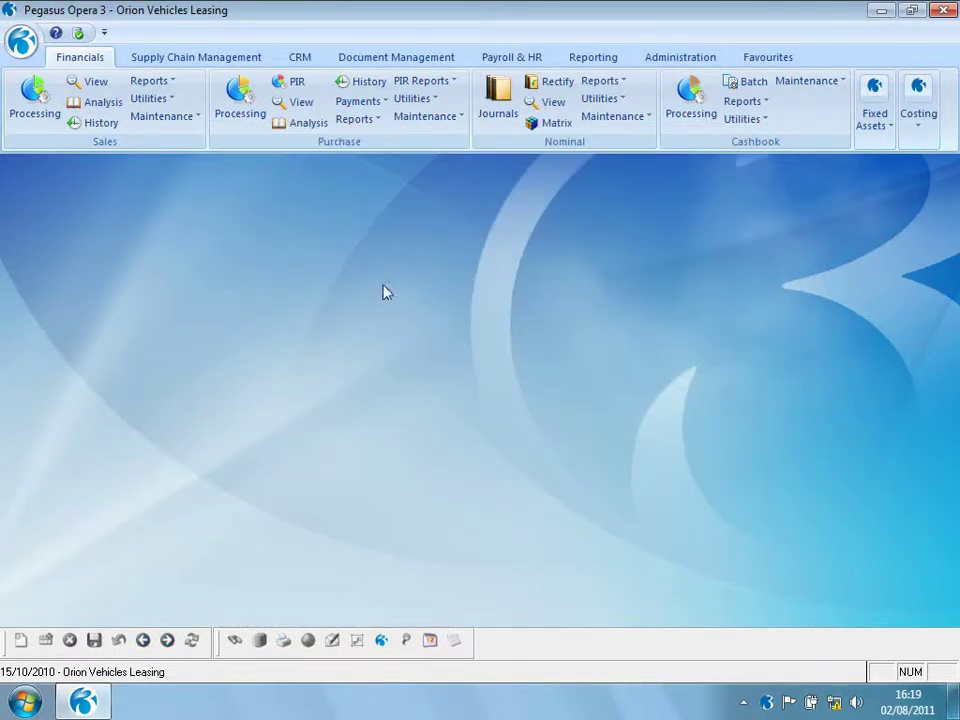
Start a Carters Limited purchase invoice, dismiss the October blocked-period warning, and begin reference INV1000
click(244, 101)
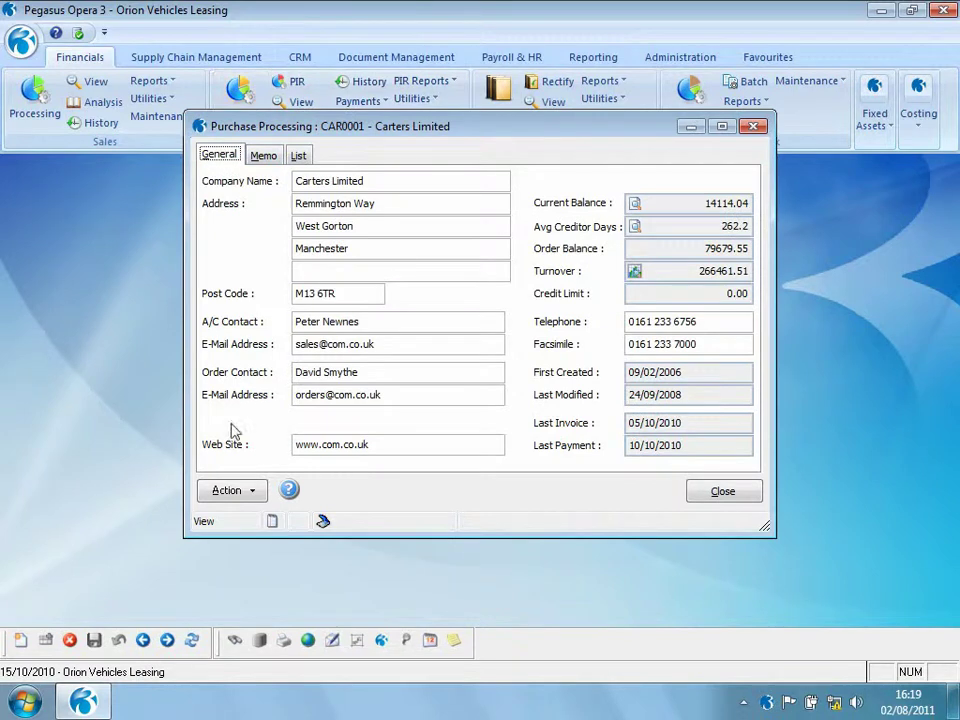
click(234, 490)
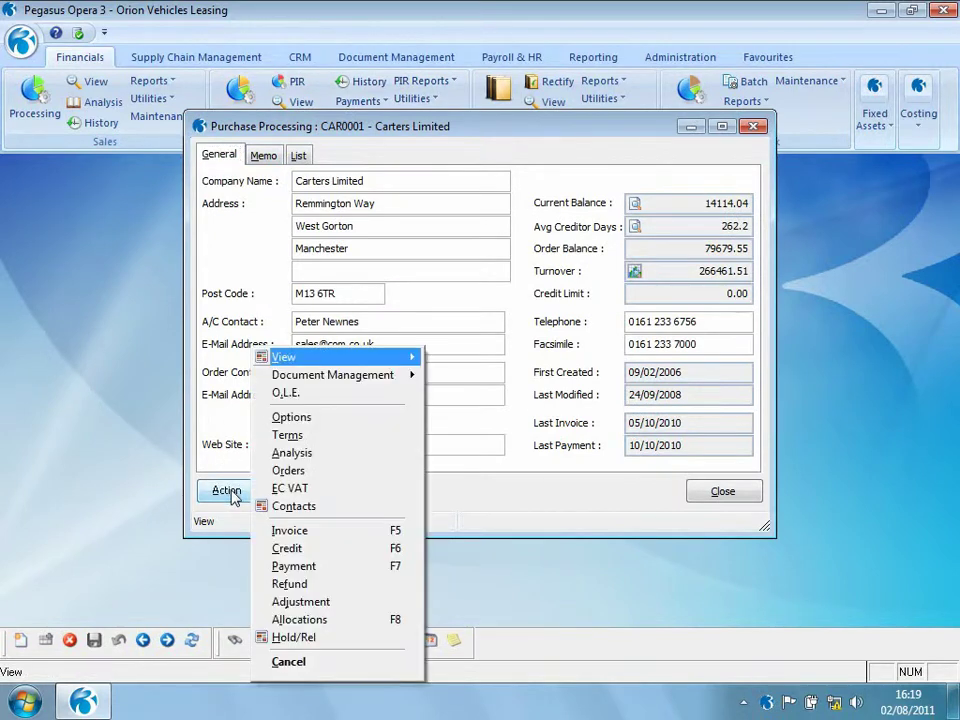
click(289, 530)
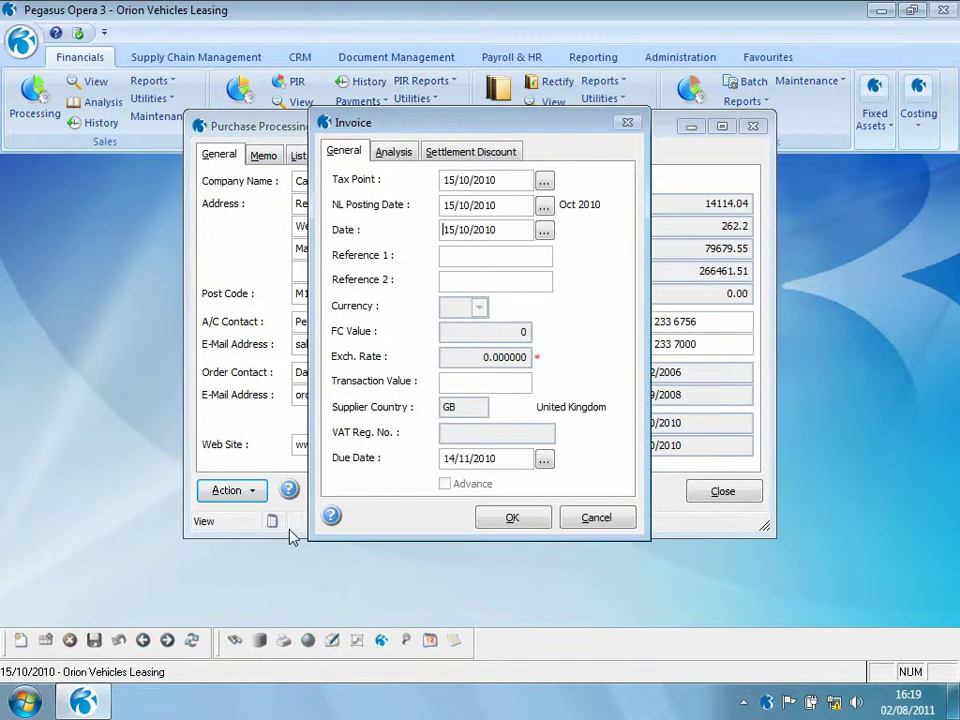
click(459, 260)
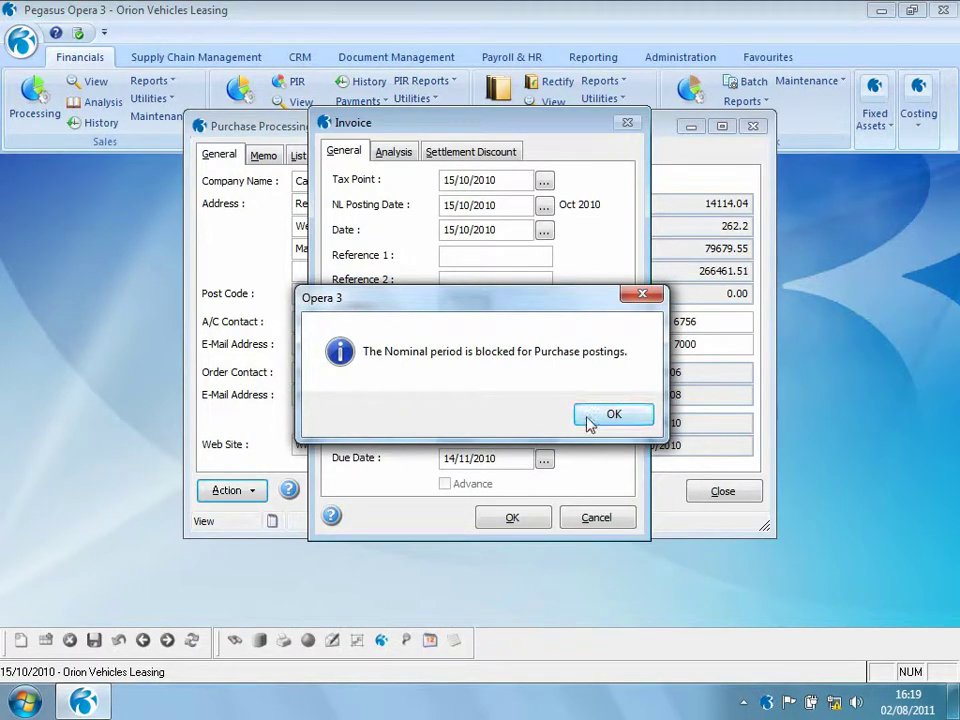
click(590, 418)
click(445, 256)
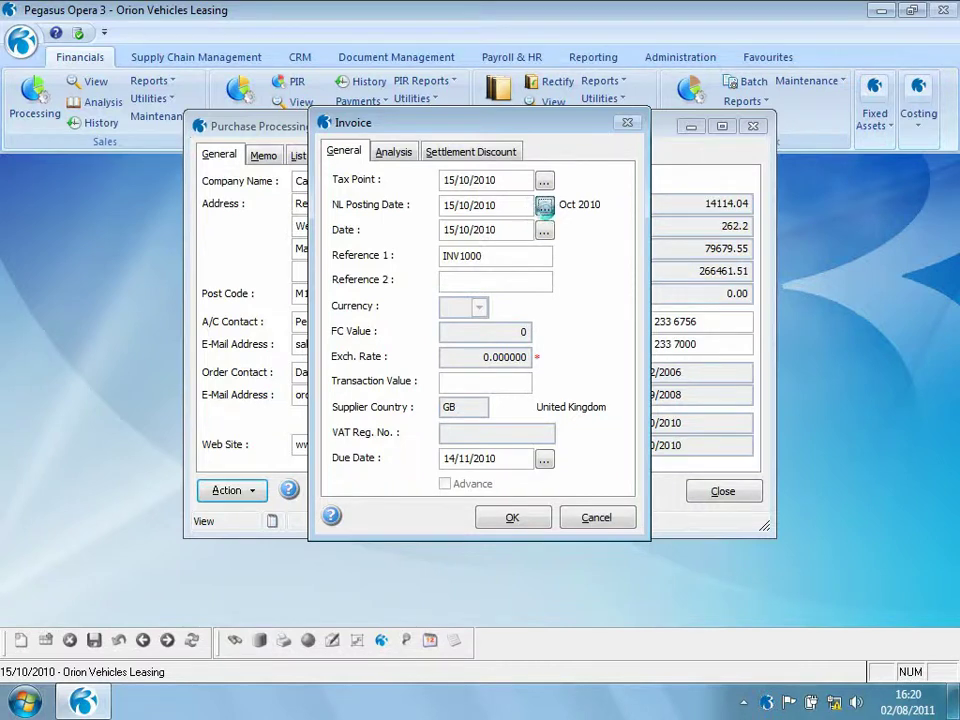
Set the NL posting date to 30/11/2010 and enter the transaction value 117.50
click(544, 206)
click(519, 271)
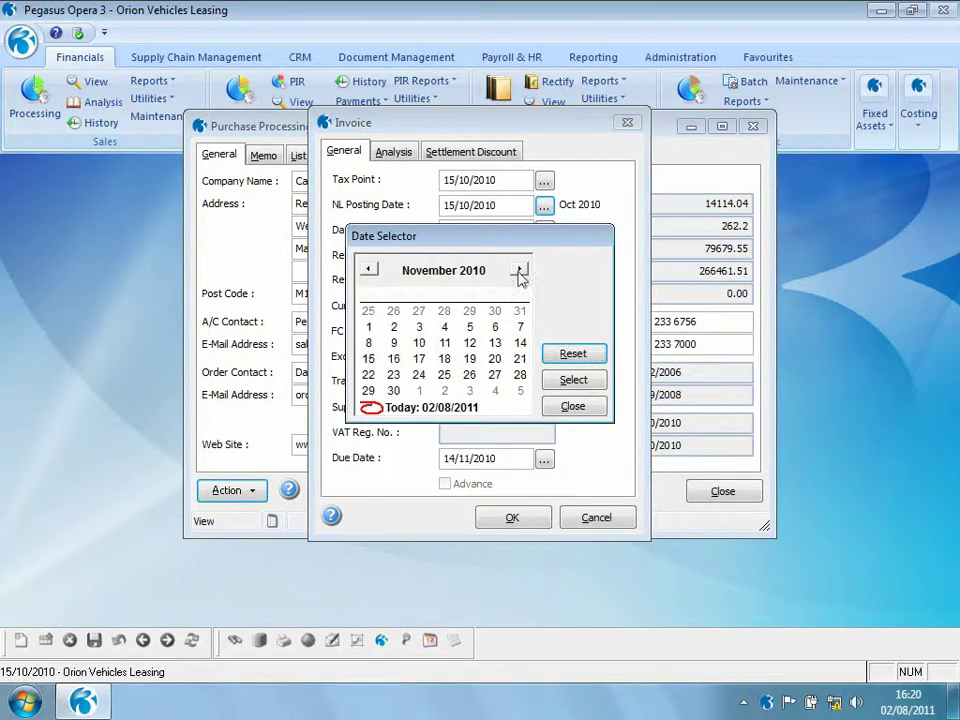
double_click(395, 391)
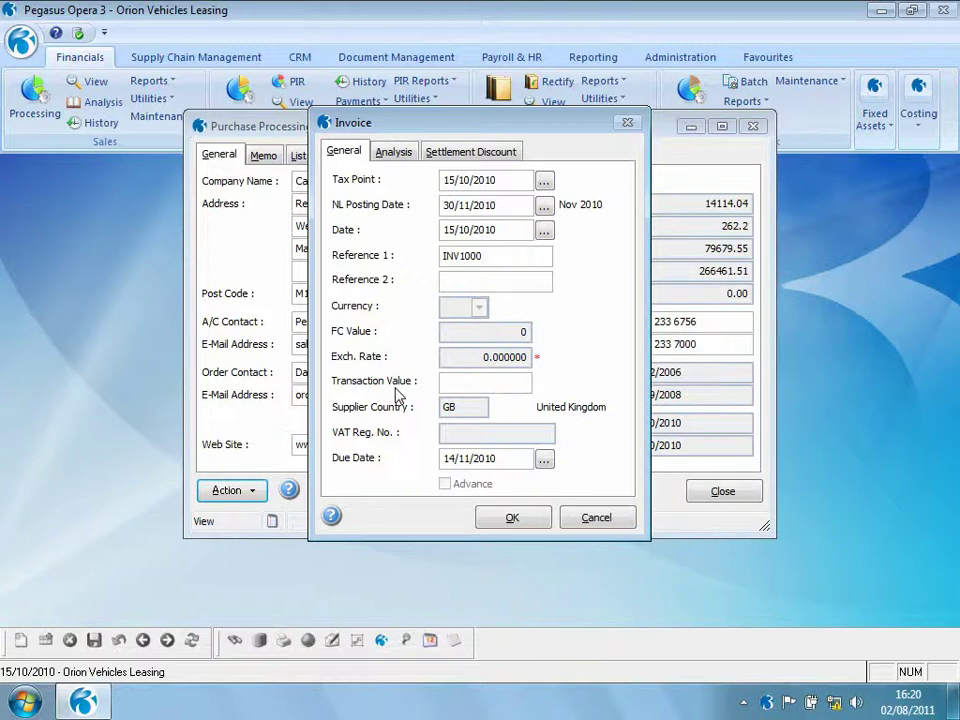
click(463, 381)
text(112)
text(.5)
Add an analysis line with 100.00 goods value and 17.50 VAT
click(511, 517)
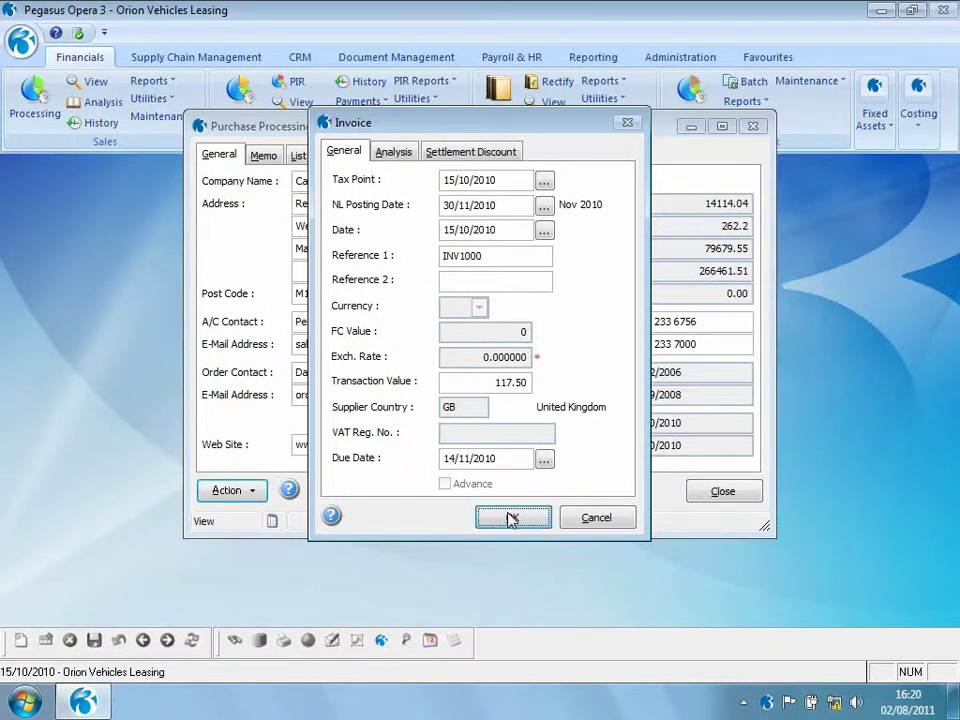
click(636, 150)
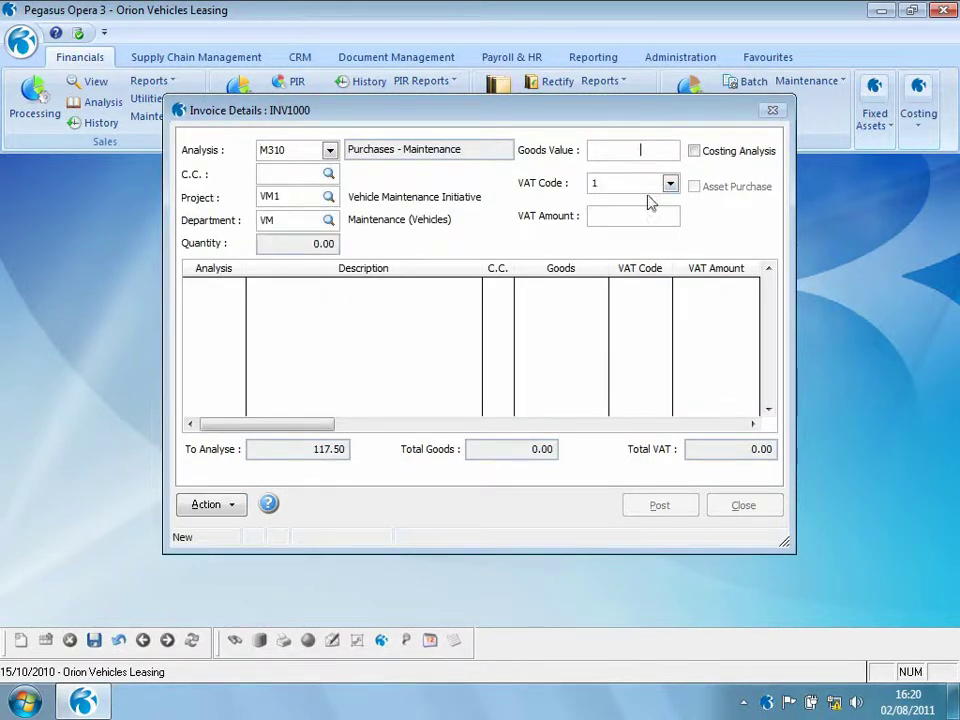
text(100)
key(Tab)
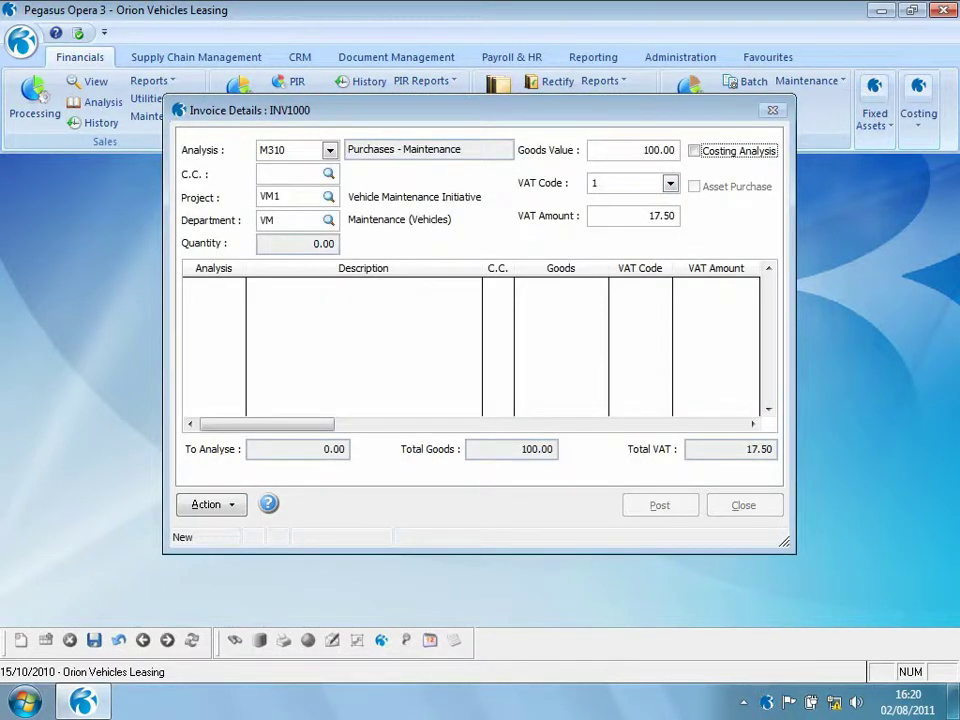
key(Tab)
Post INV1000 without attaching a document and close the Carters Limited record
click(660, 506)
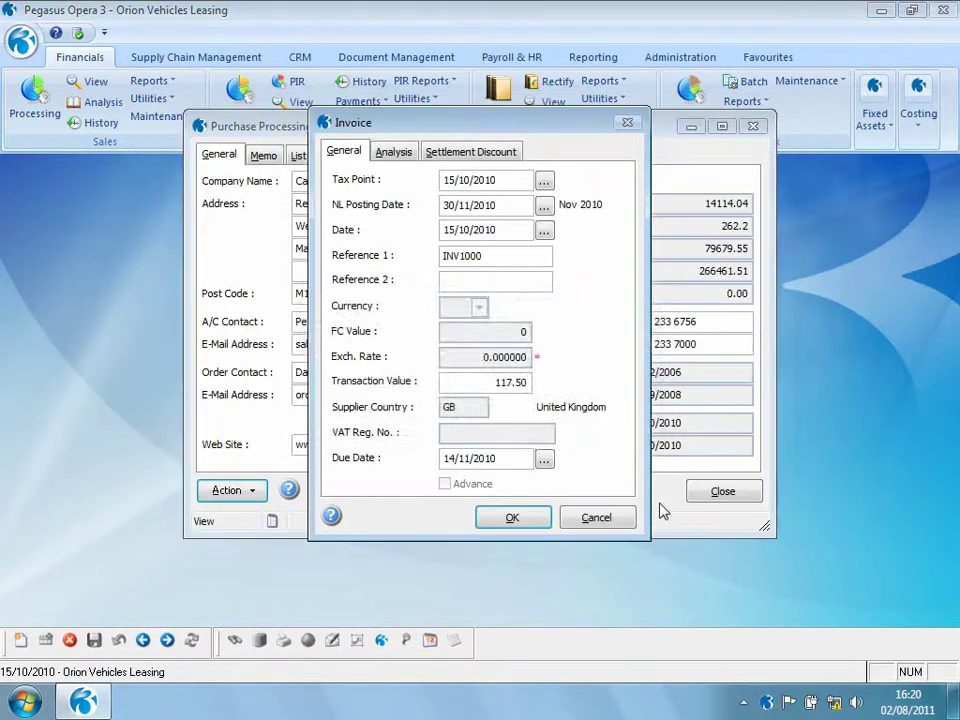
click(524, 416)
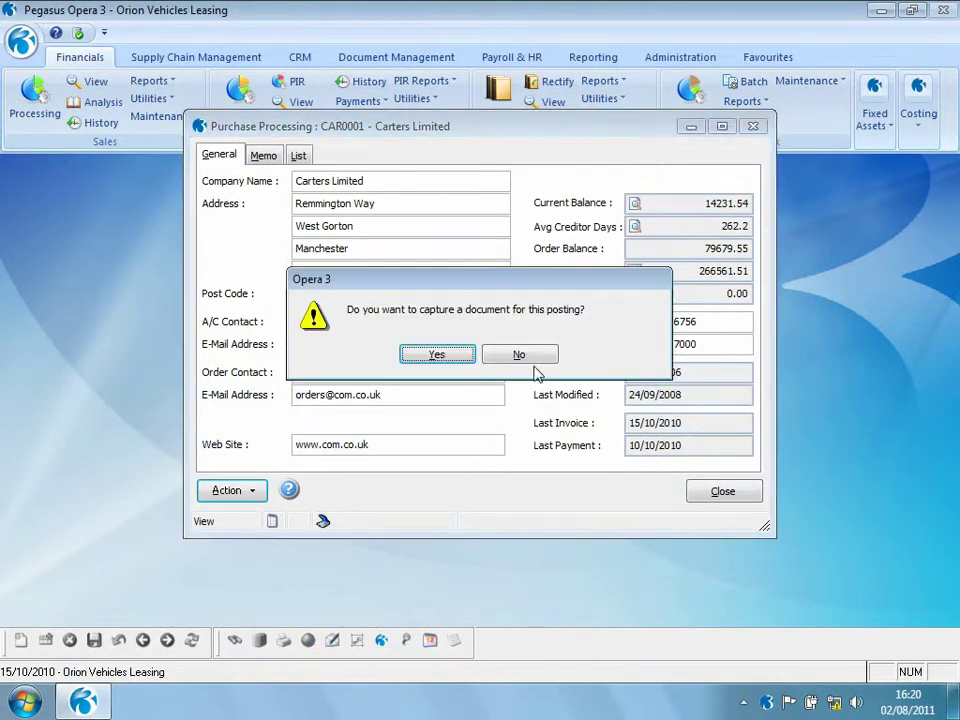
click(538, 364)
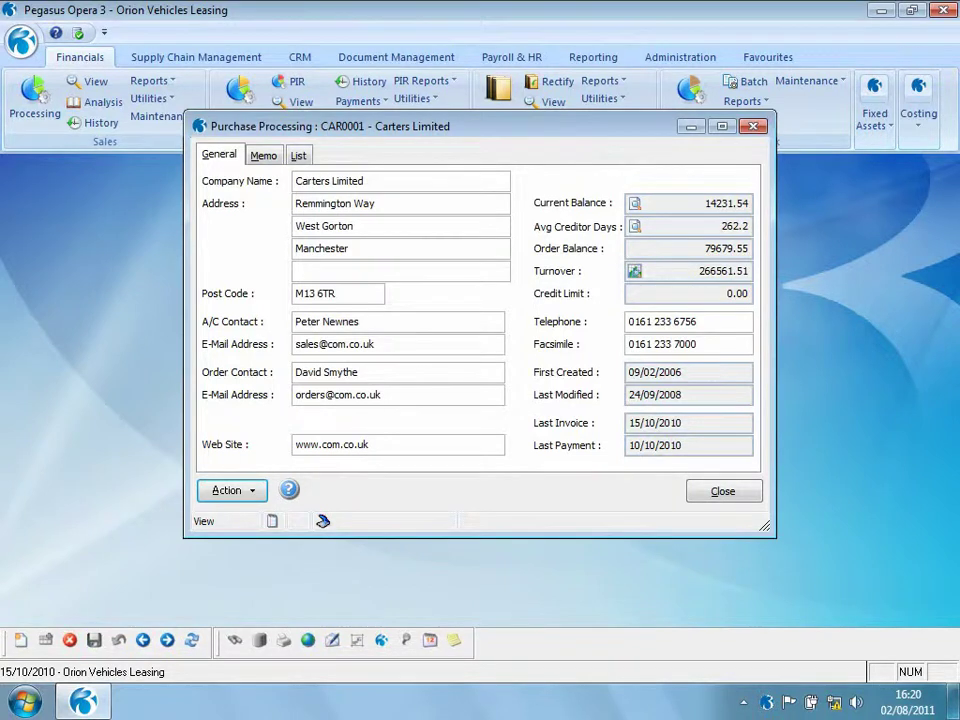
click(723, 492)
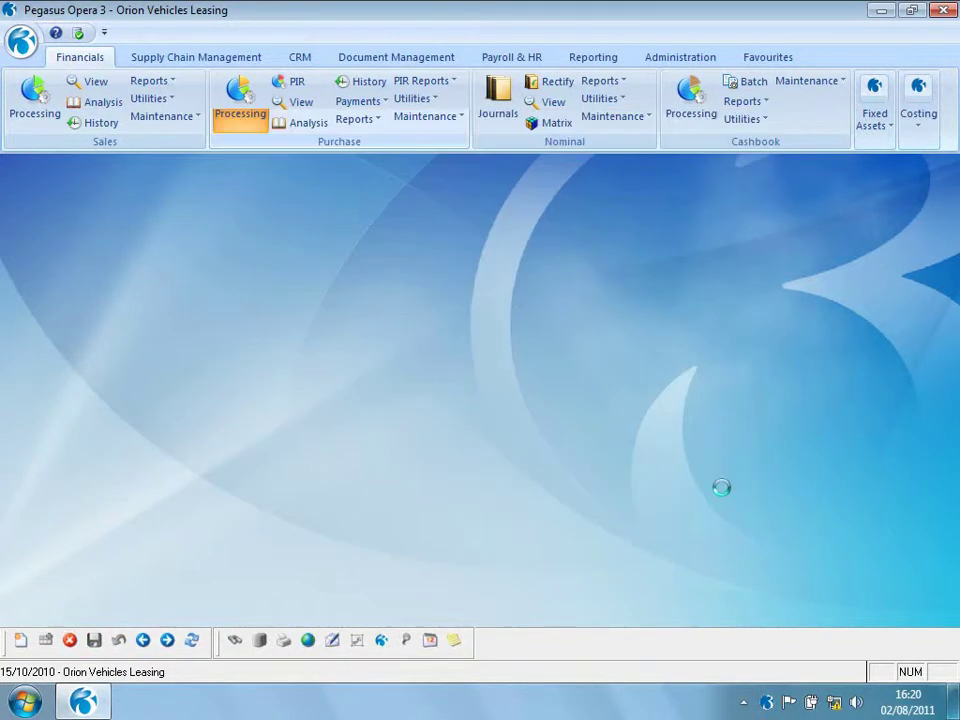
click(555, 103)
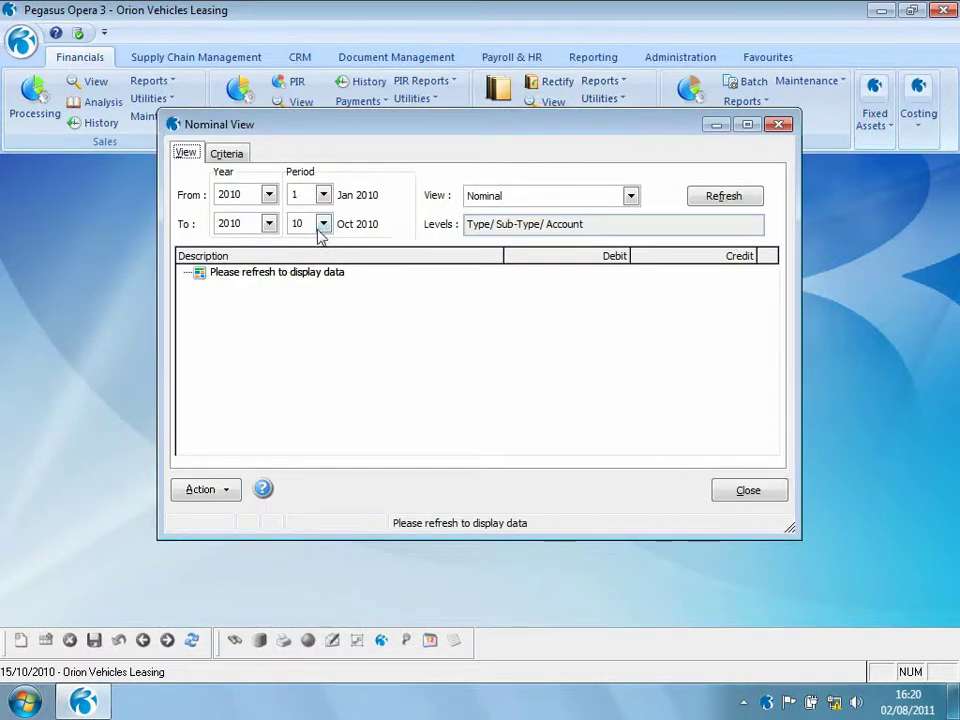
click(323, 225)
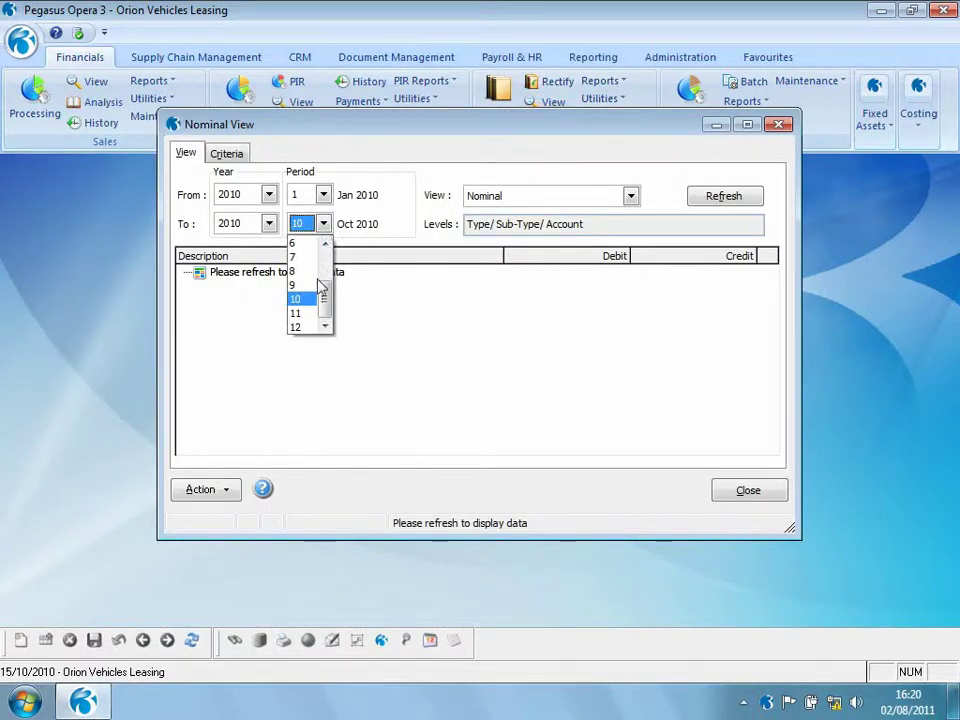
click(308, 313)
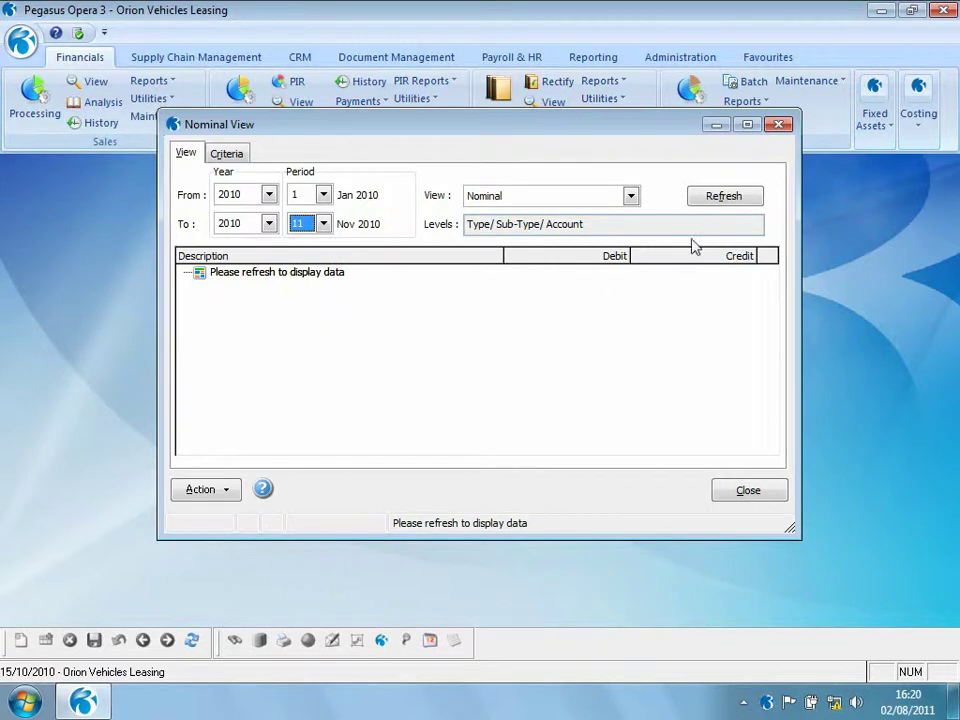
click(722, 197)
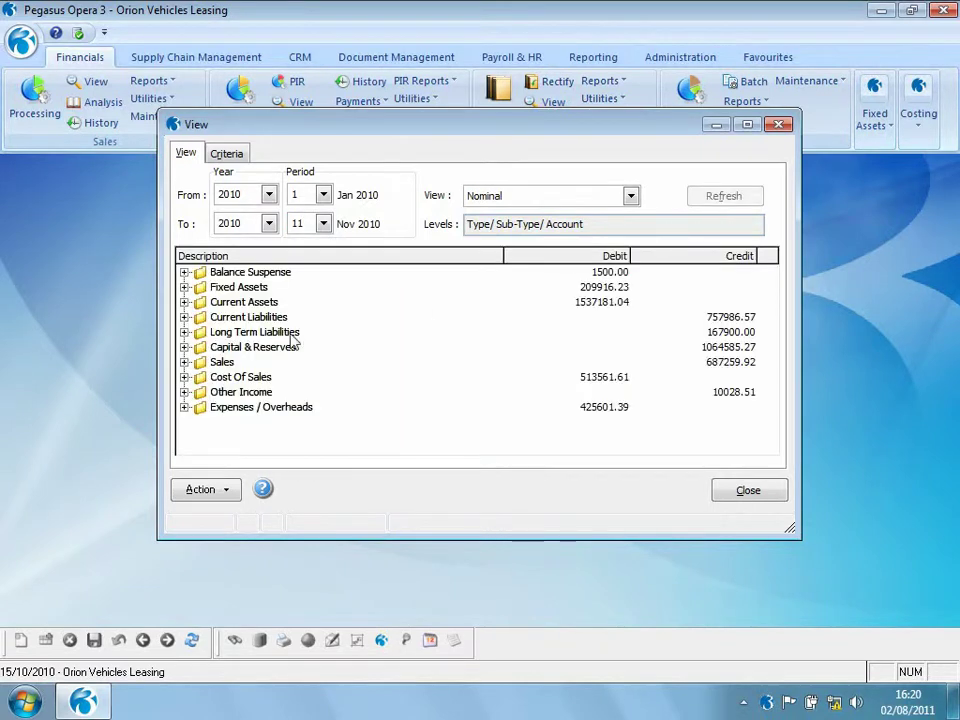
click(184, 317)
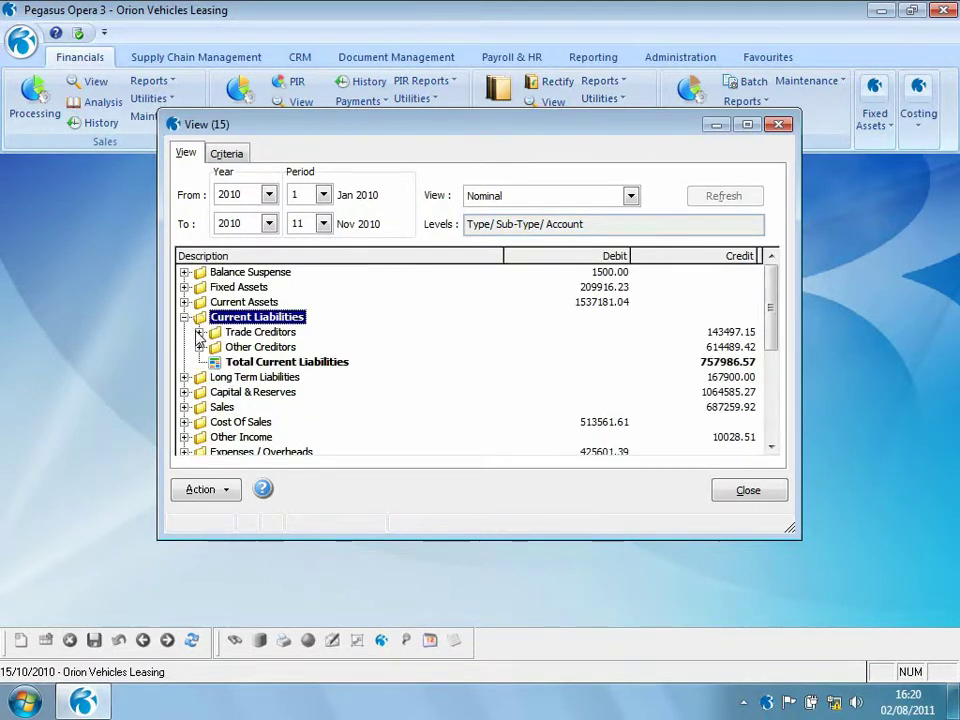
click(199, 332)
double_click(240, 347)
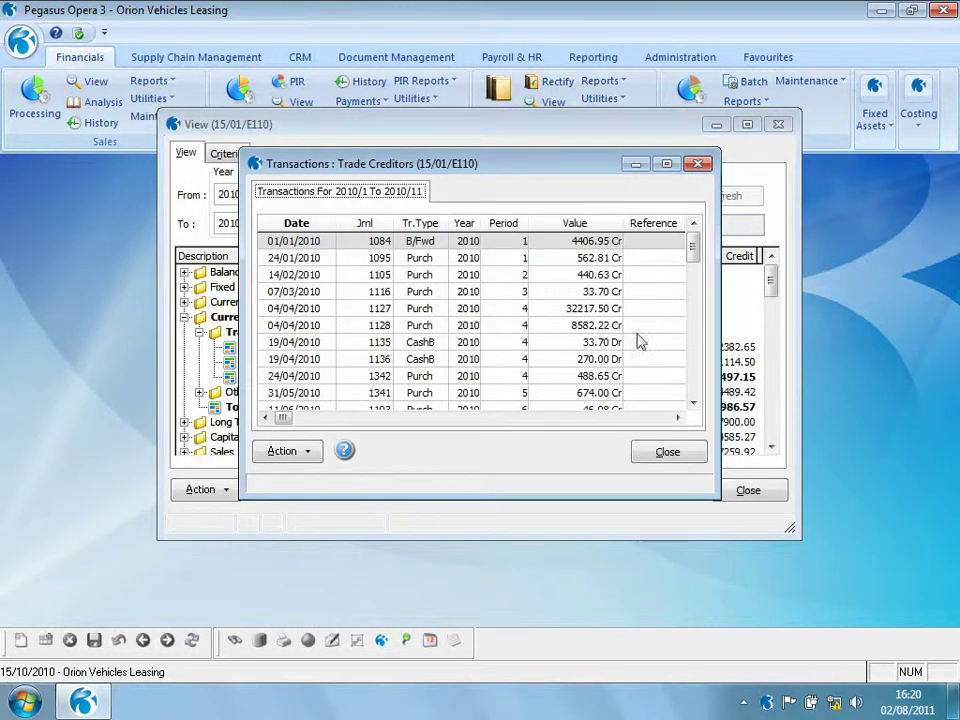
drag(692, 261, 692, 418)
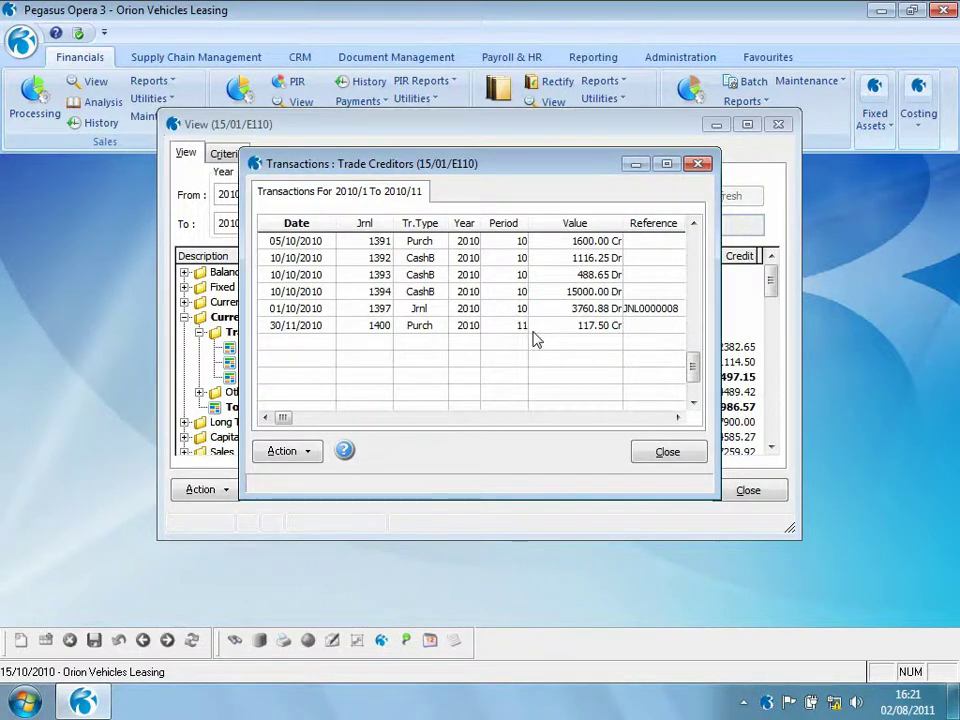
click(660, 453)
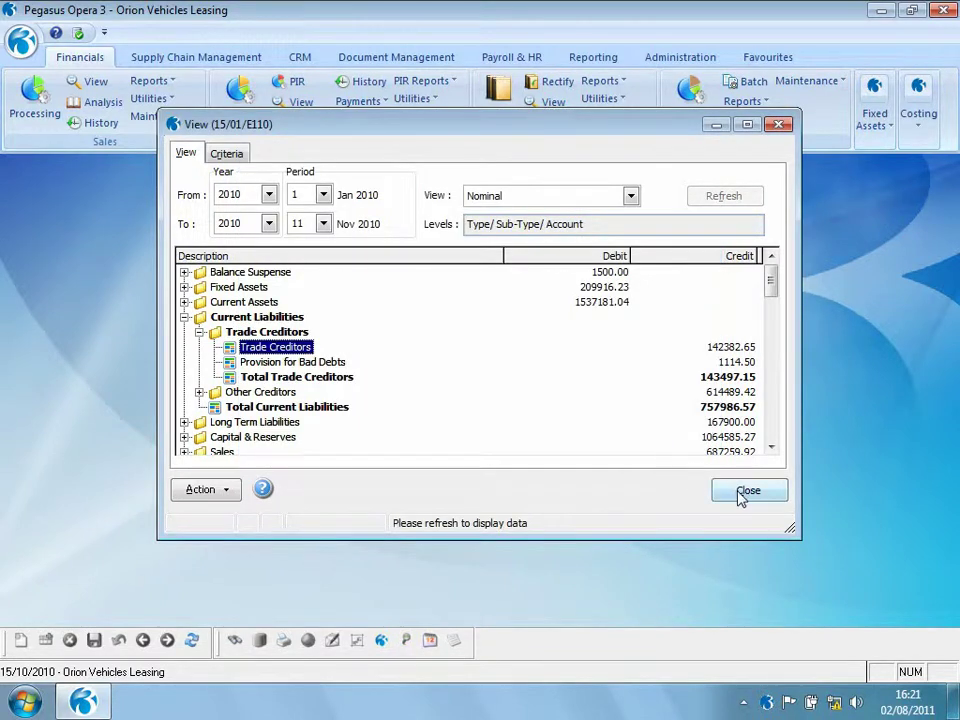
click(184, 317)
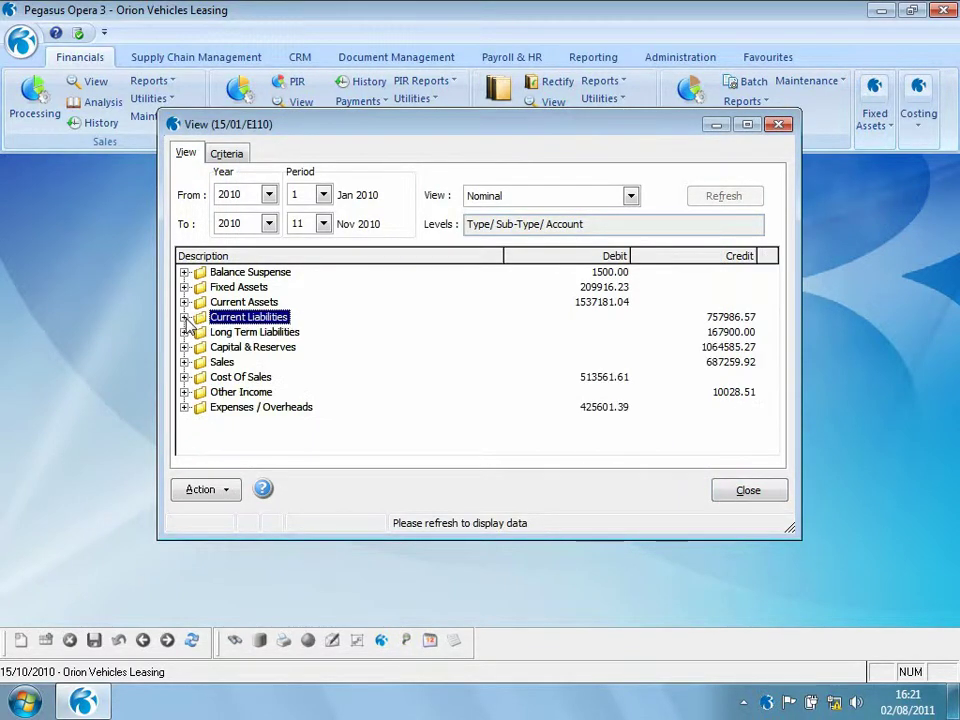
click(746, 492)
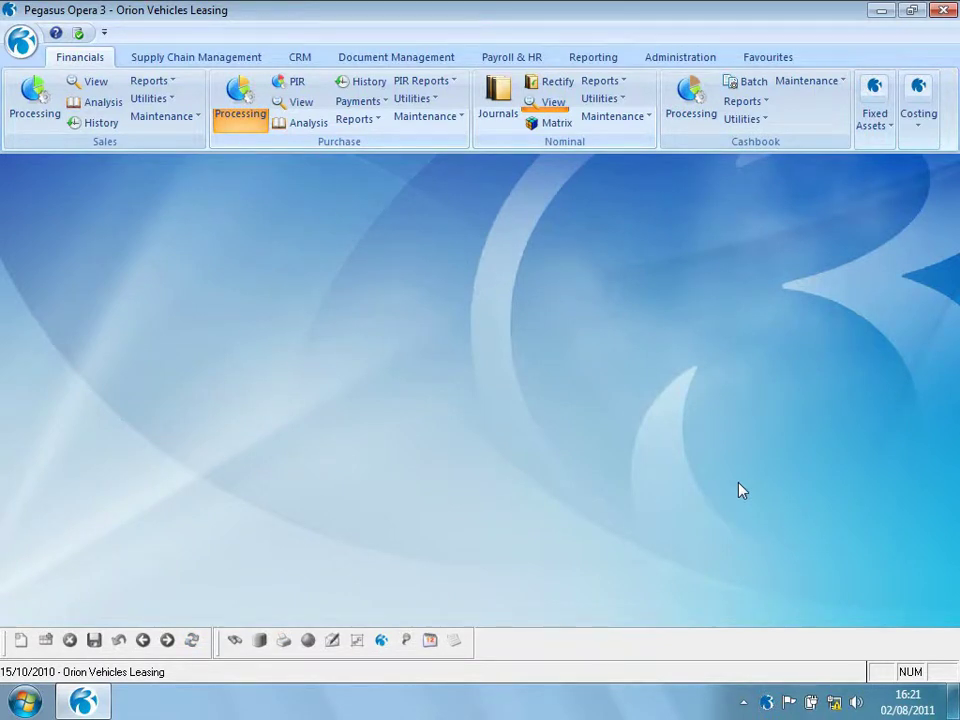
Create a nominal journal described 'Test Journal', dated 15/10/2009, and open its Details
click(496, 92)
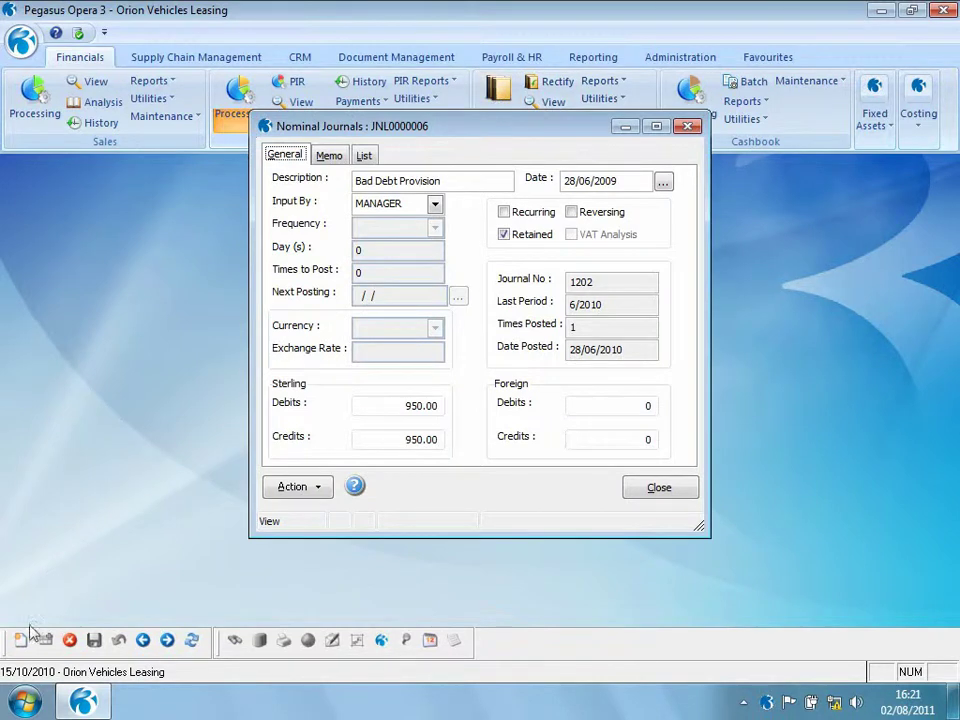
click(20, 641)
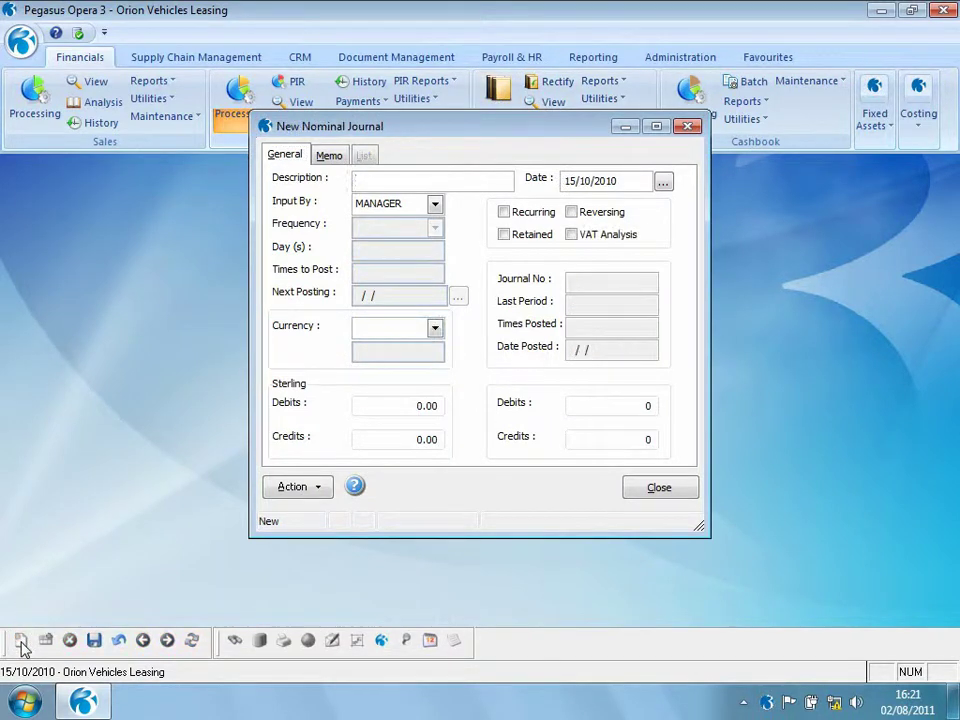
text(Test Journal)
click(617, 179)
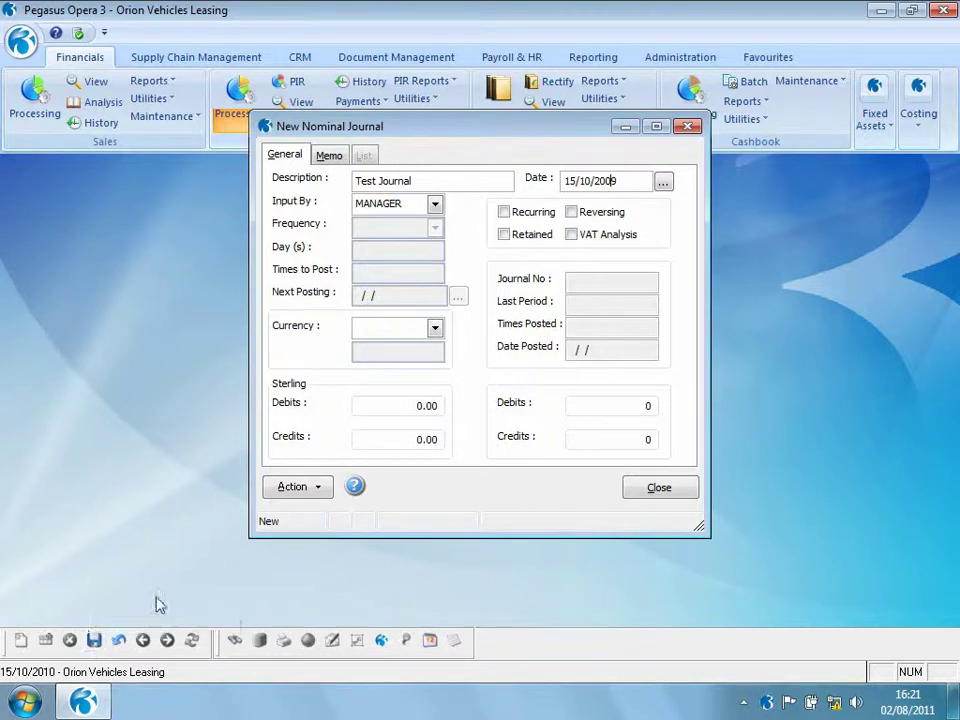
click(300, 490)
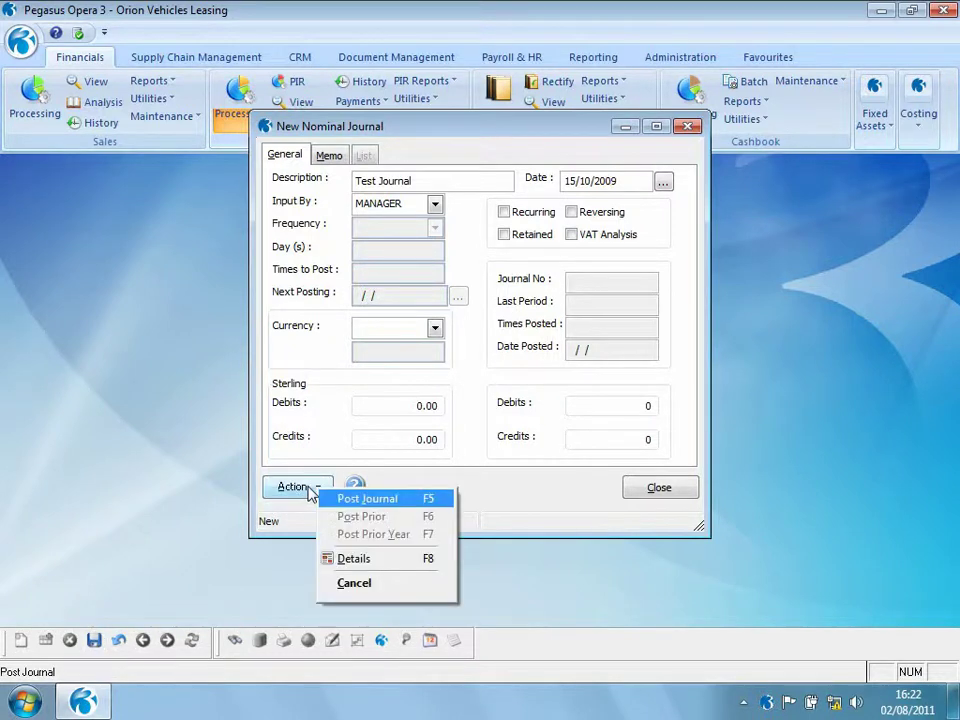
click(354, 559)
Add a 100.00 debit line to A110 Freehold Buildings - Cost
text(A)
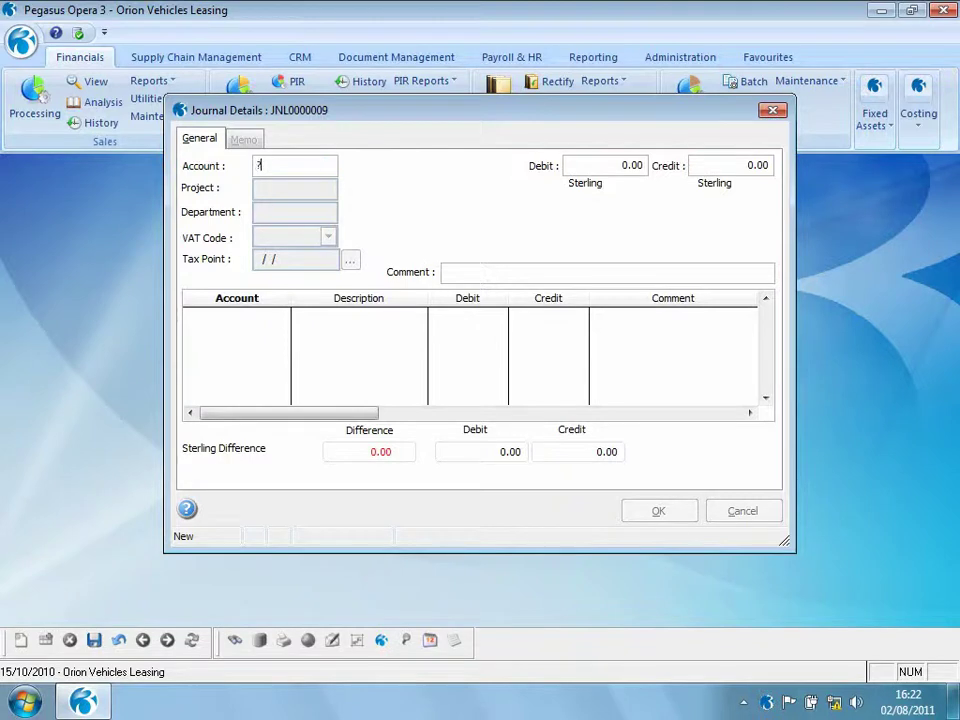
key(Tab)
key(Return)
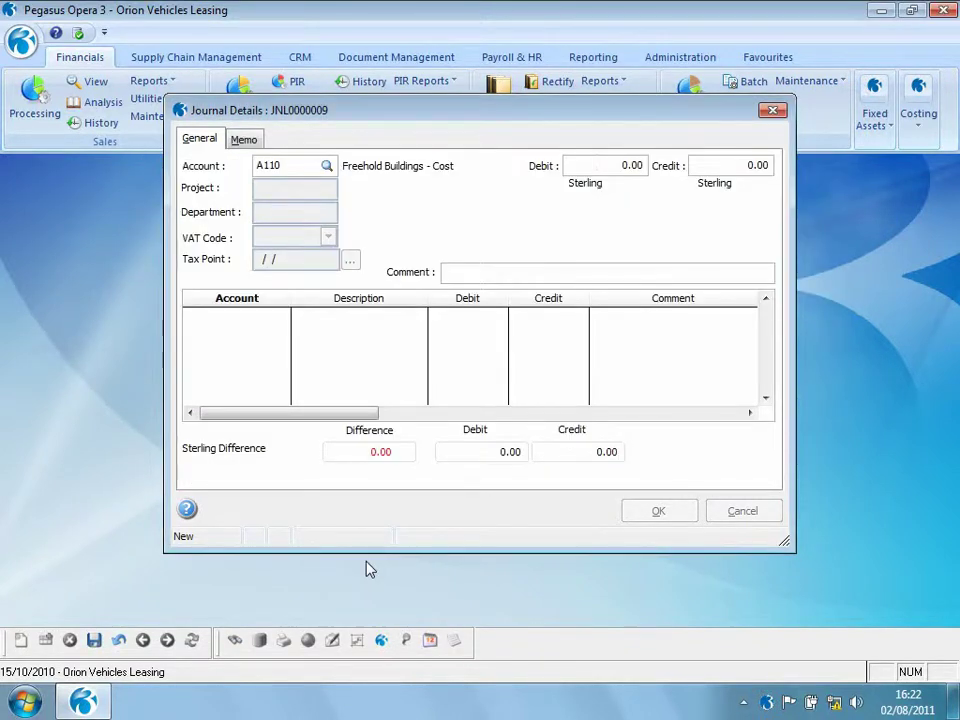
text(10)
key(Tab)
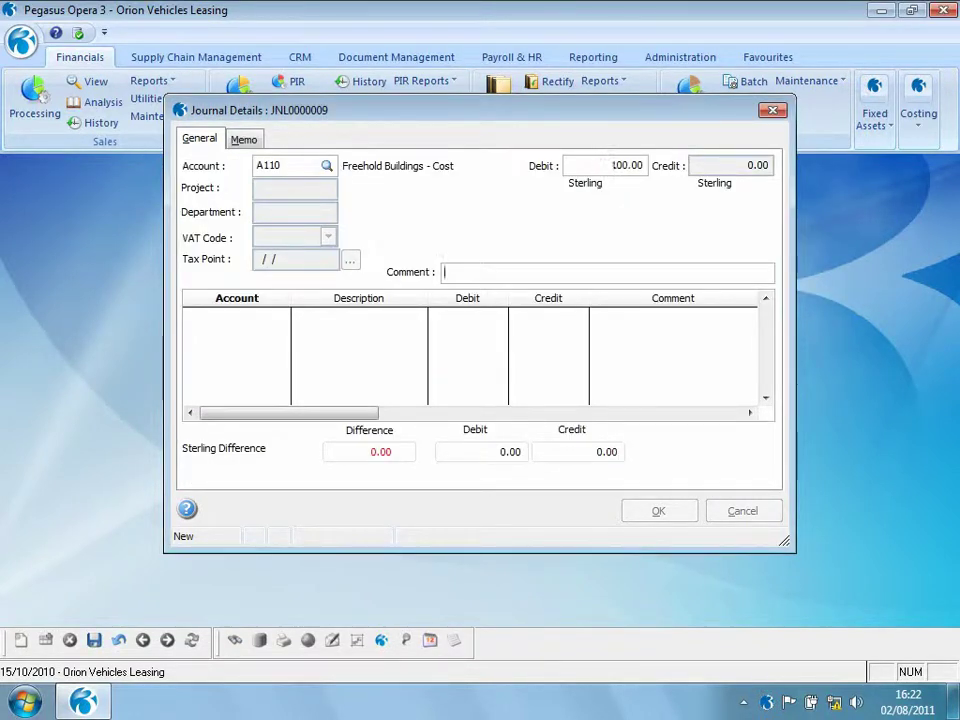
key(Return)
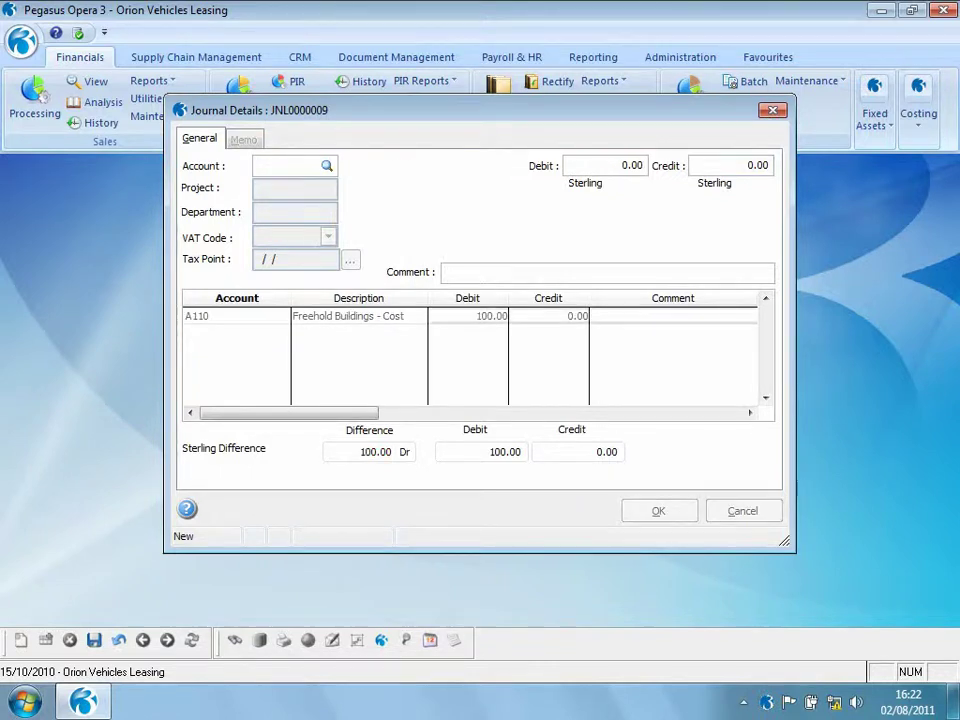
Add a 100.00 credit to A115 Freehold Buildings - Accum Depn and finish the lines
text(A)
key(Tab)
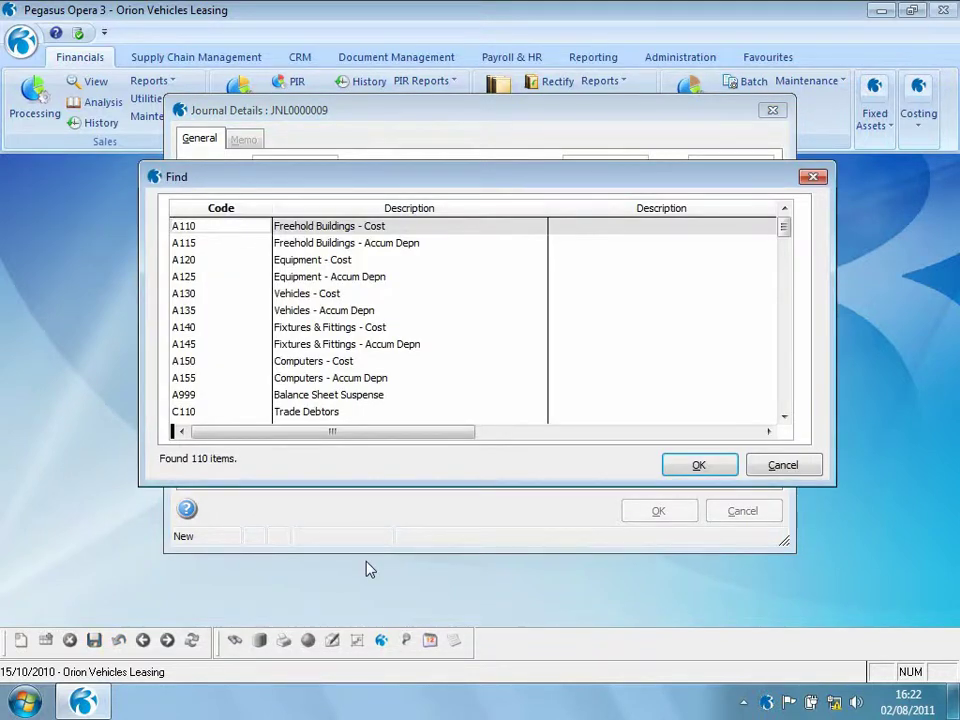
key(Down)
key(Return)
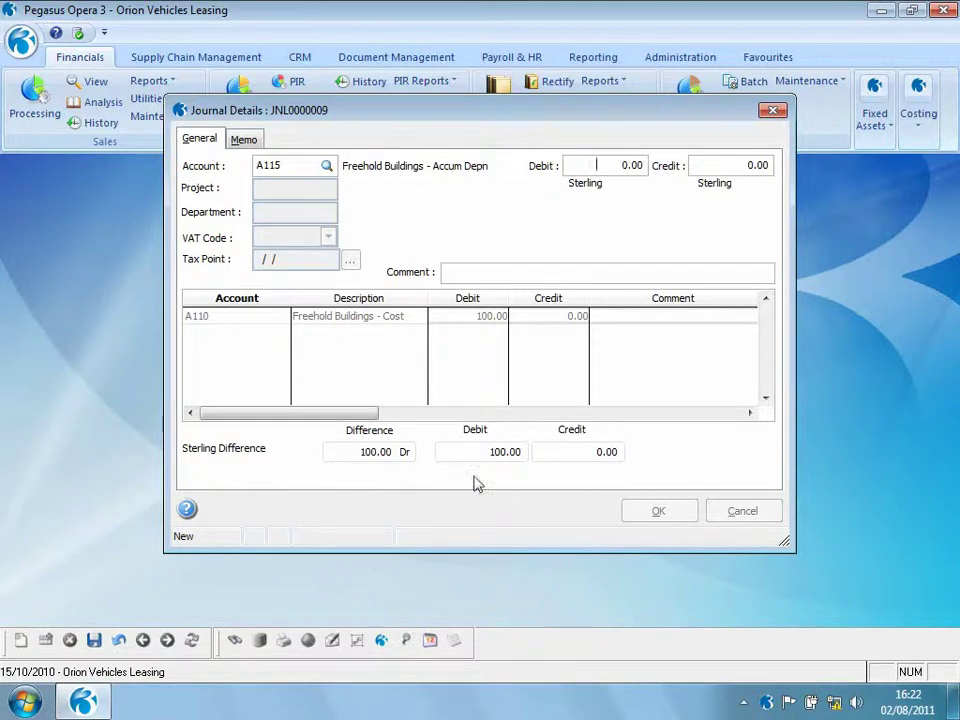
click(745, 165)
text(100)
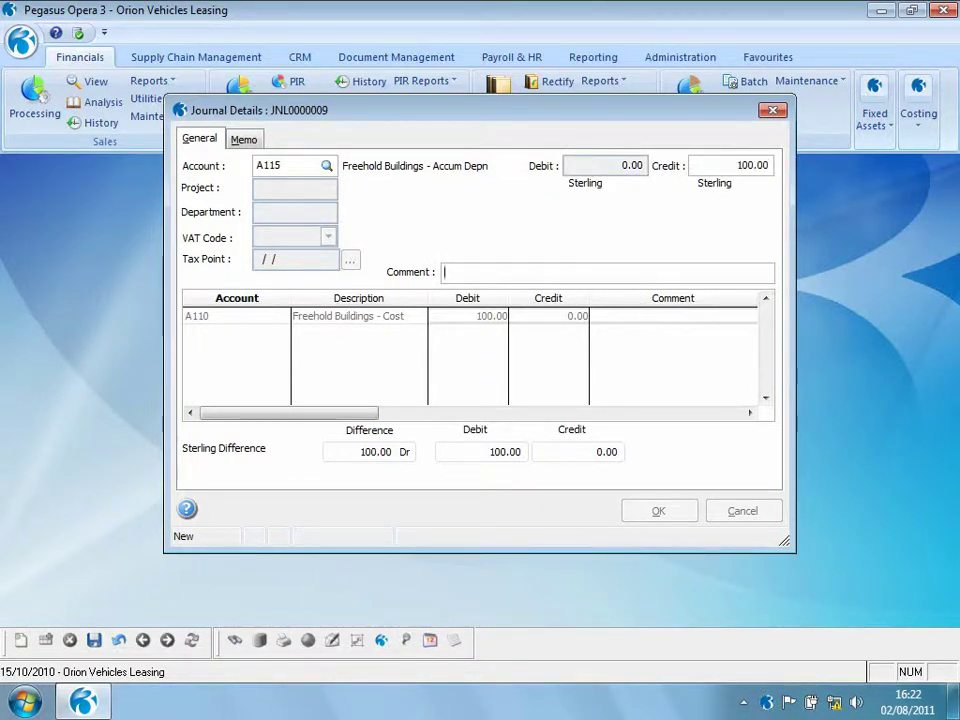
click(660, 511)
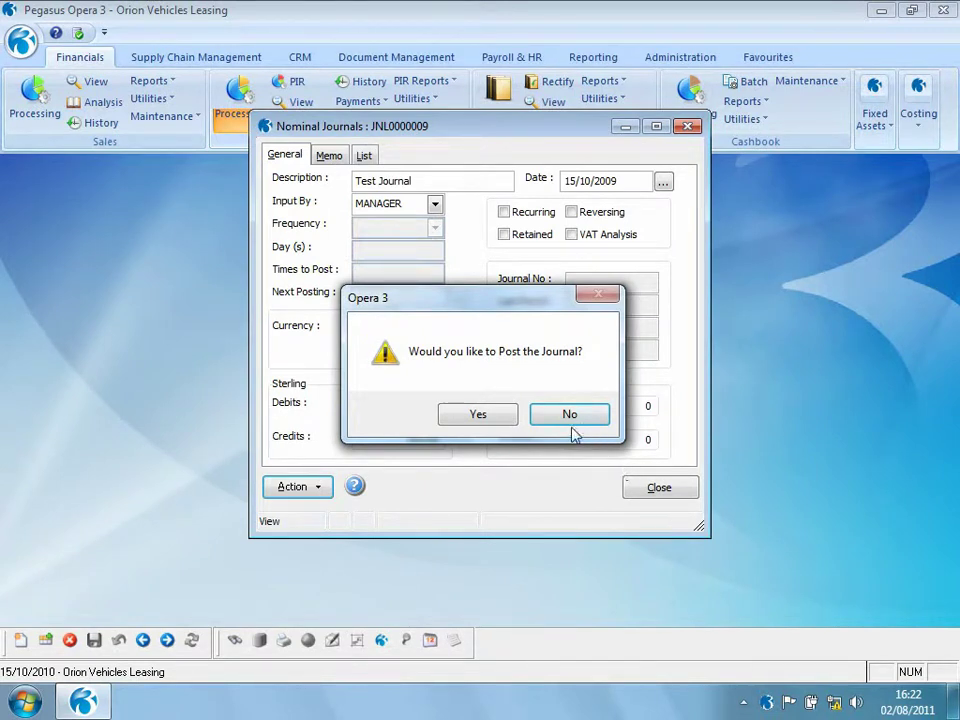
Post the journal with posting date 15/10/2009, accepting the previous-year warning
click(492, 419)
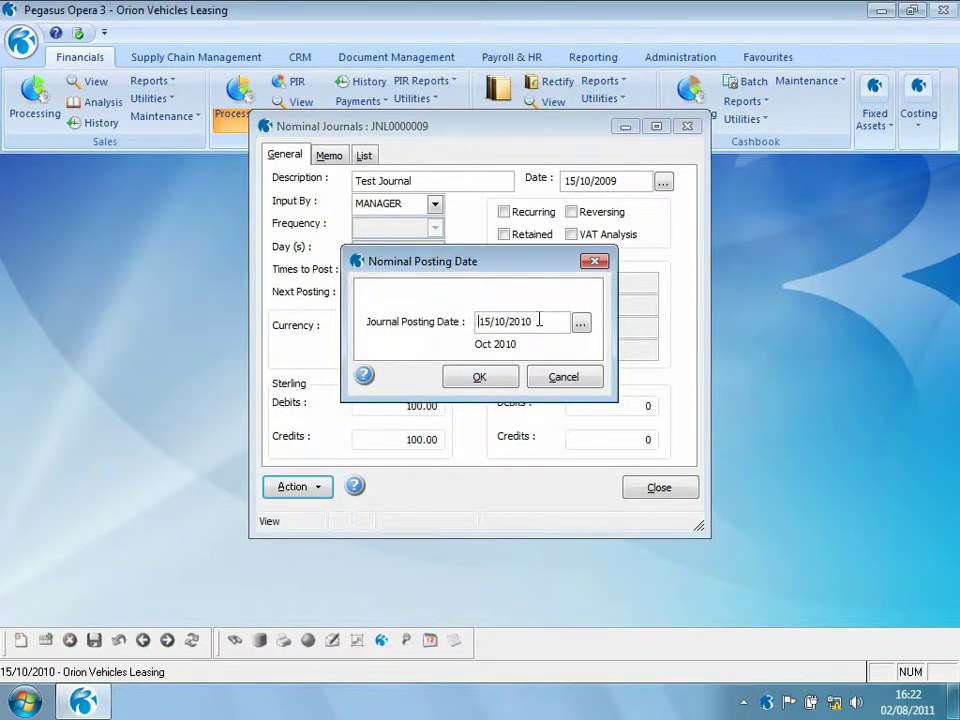
key(Right)
key(Right)
key(Right)
key(Right)
key(Right)
key(Right)
key(Right)
key(Right)
key(Right)
key(BackSpace)
click(484, 384)
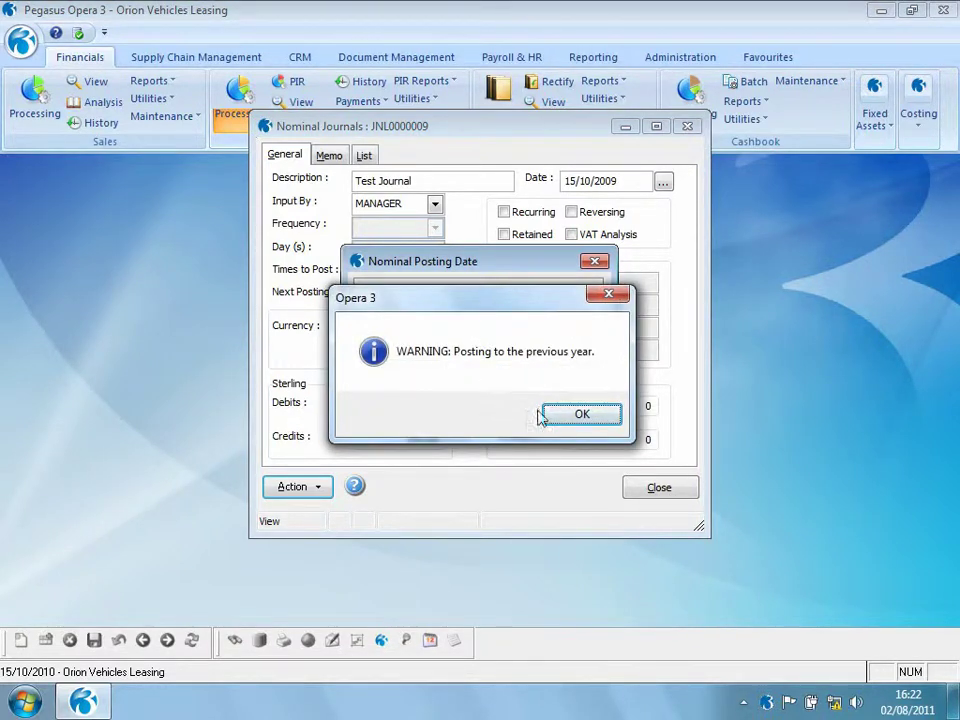
click(574, 416)
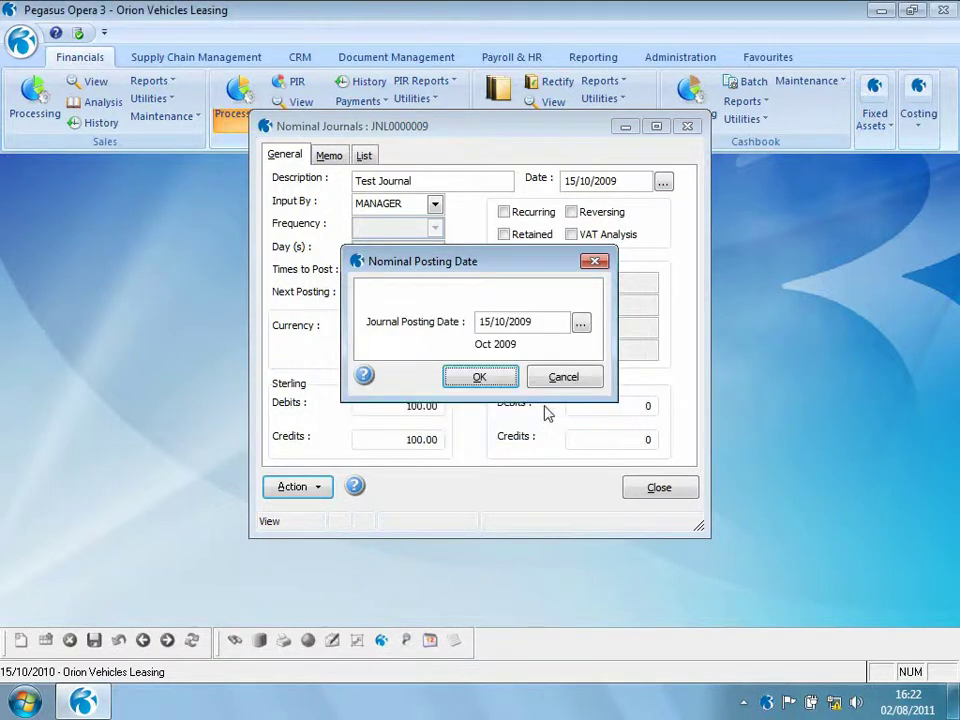
click(489, 375)
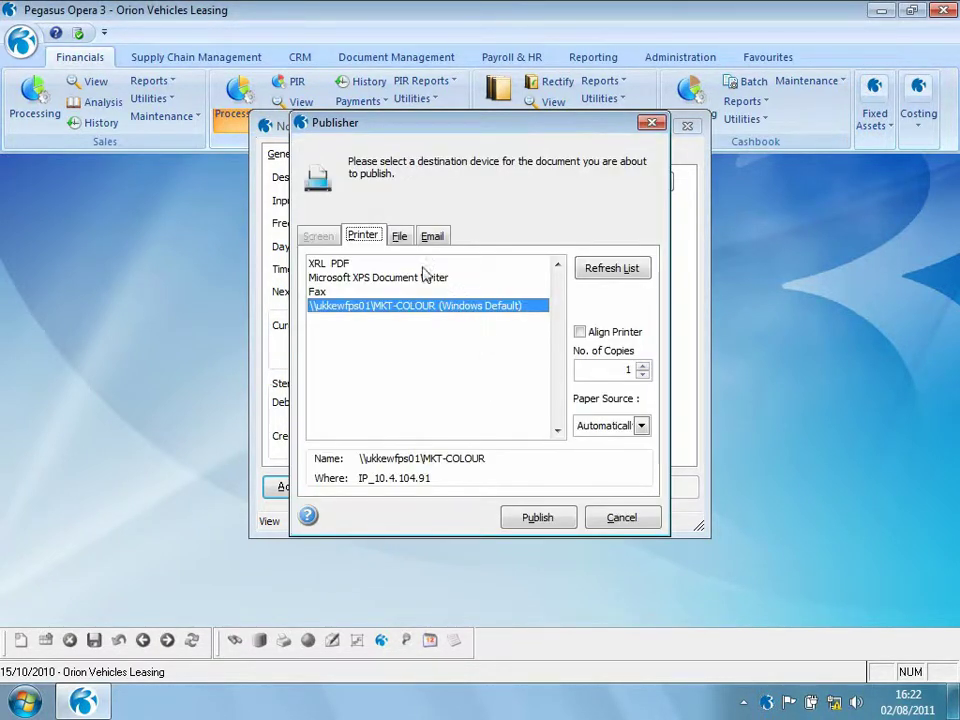
Publish the posting report to a PDF file, answer the existing-file prompt, and close the journal
click(399, 236)
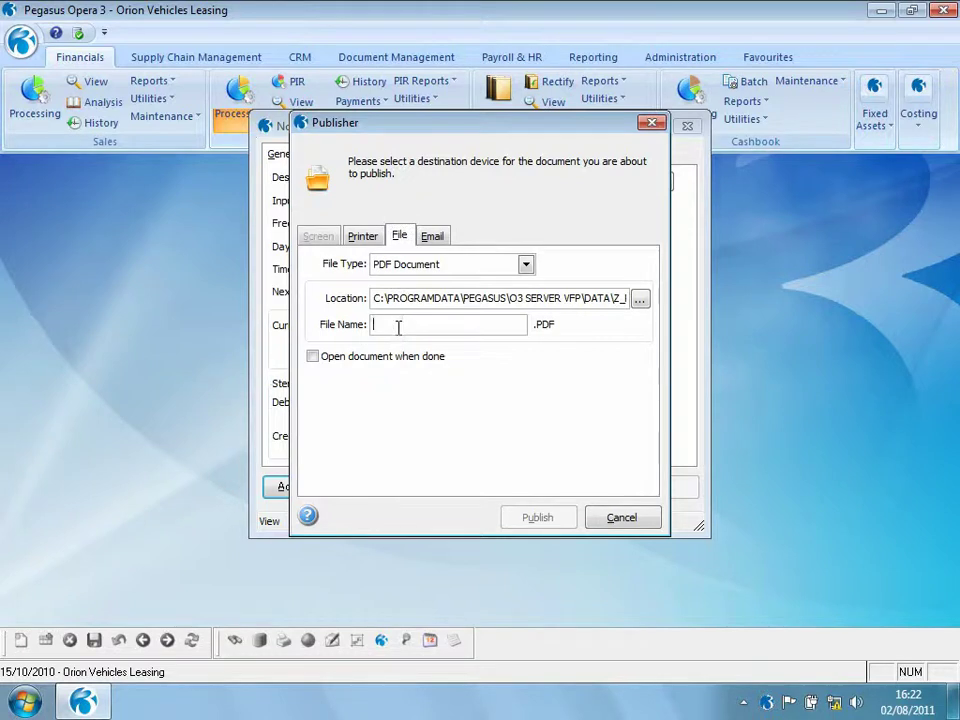
text(1)
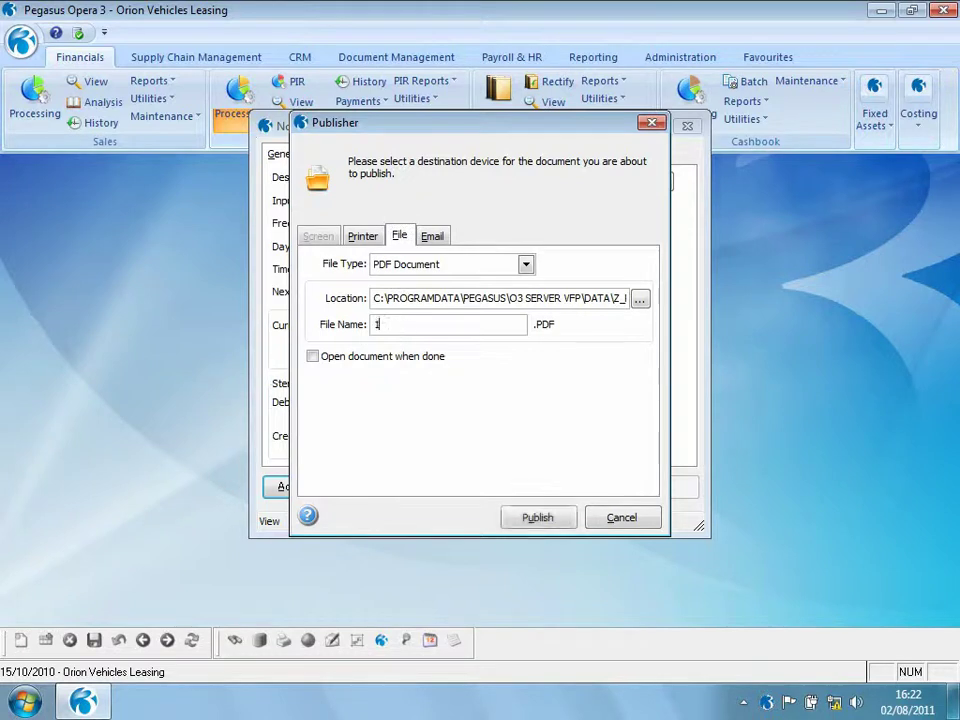
click(538, 519)
click(429, 354)
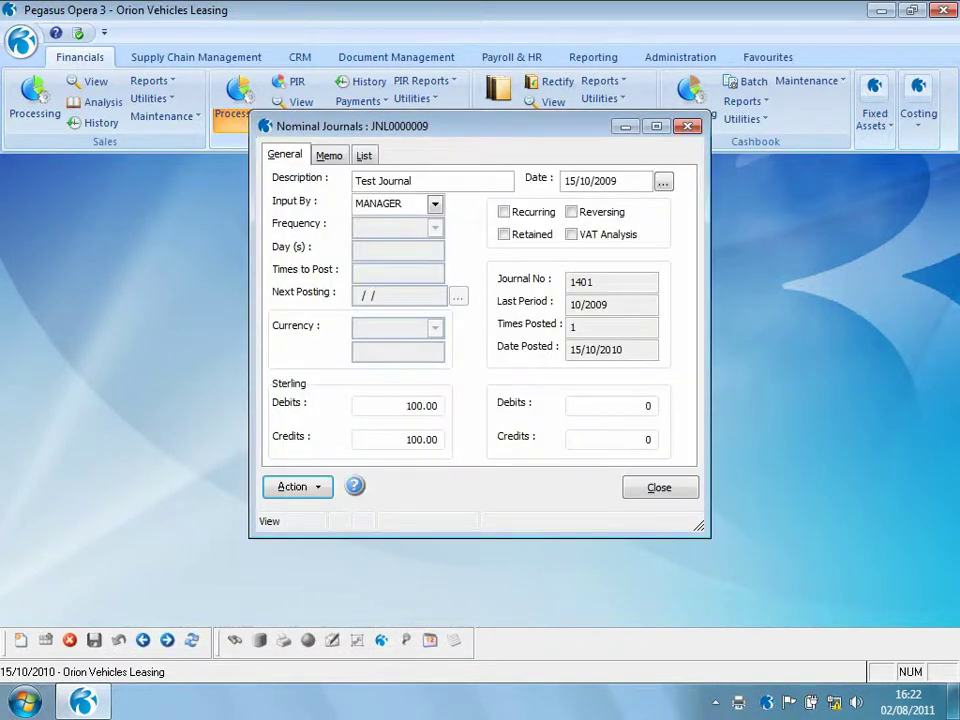
click(659, 489)
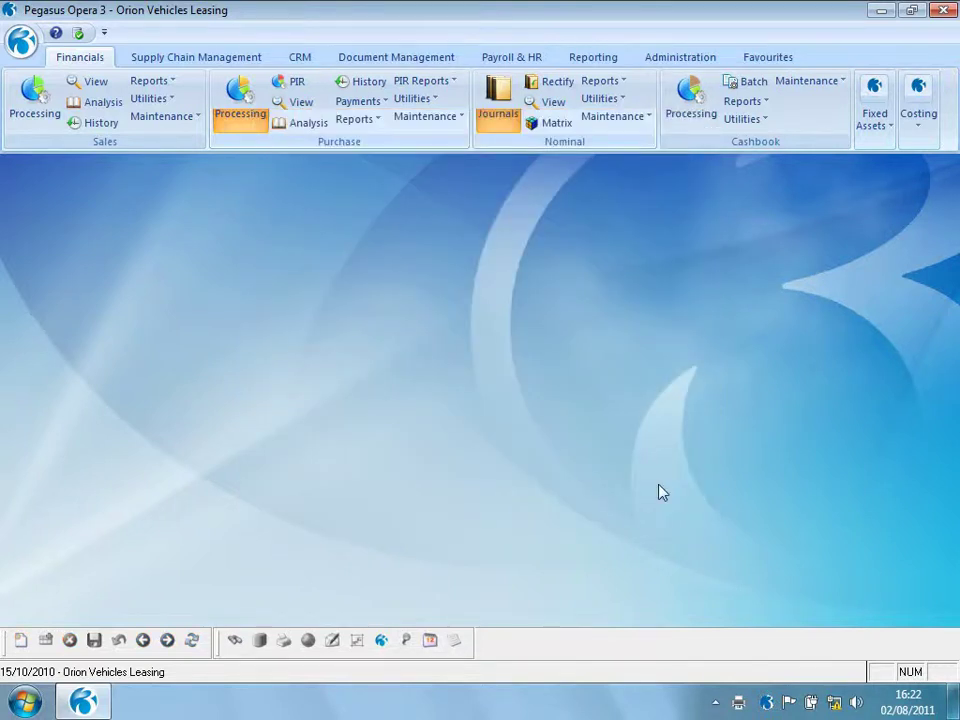
Load the Nominal View account totals with From and To Year both set to 2009
click(553, 104)
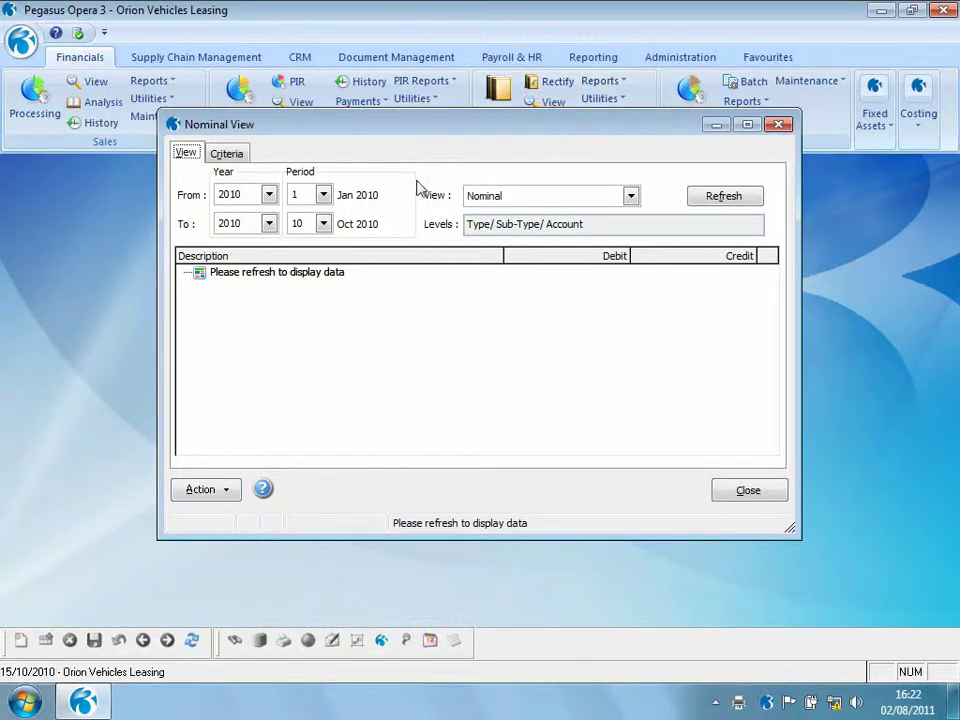
click(269, 194)
click(254, 229)
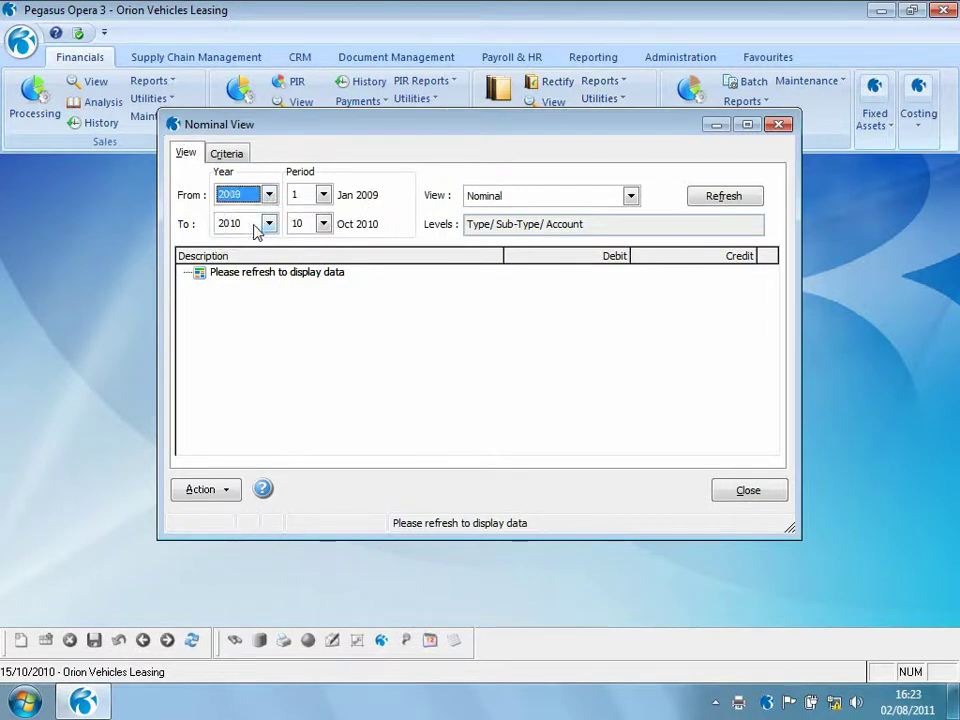
click(262, 224)
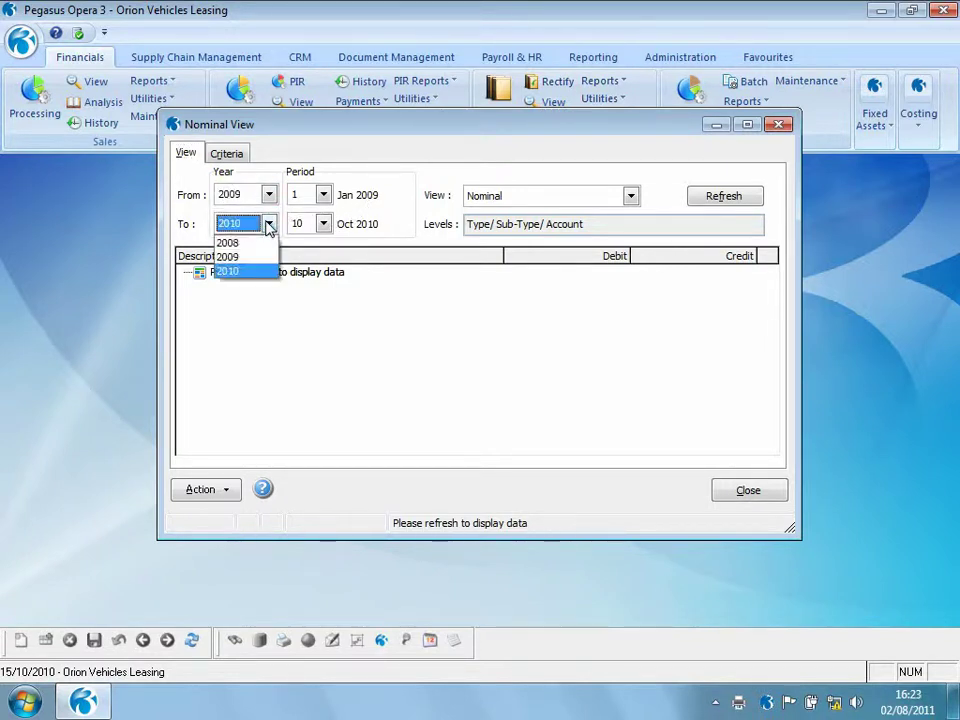
click(254, 257)
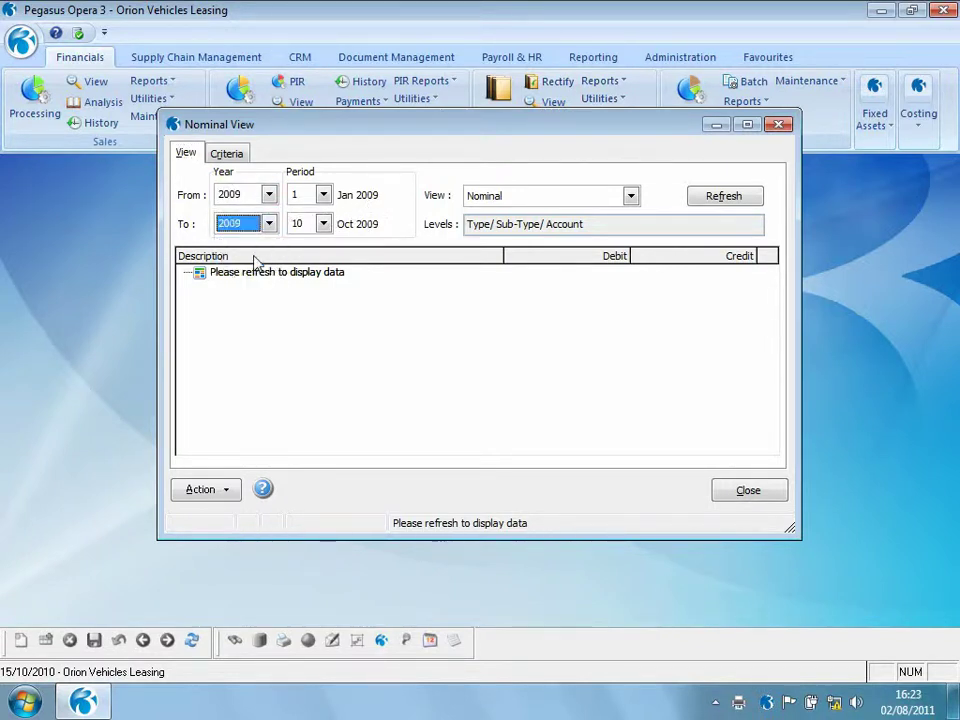
click(740, 200)
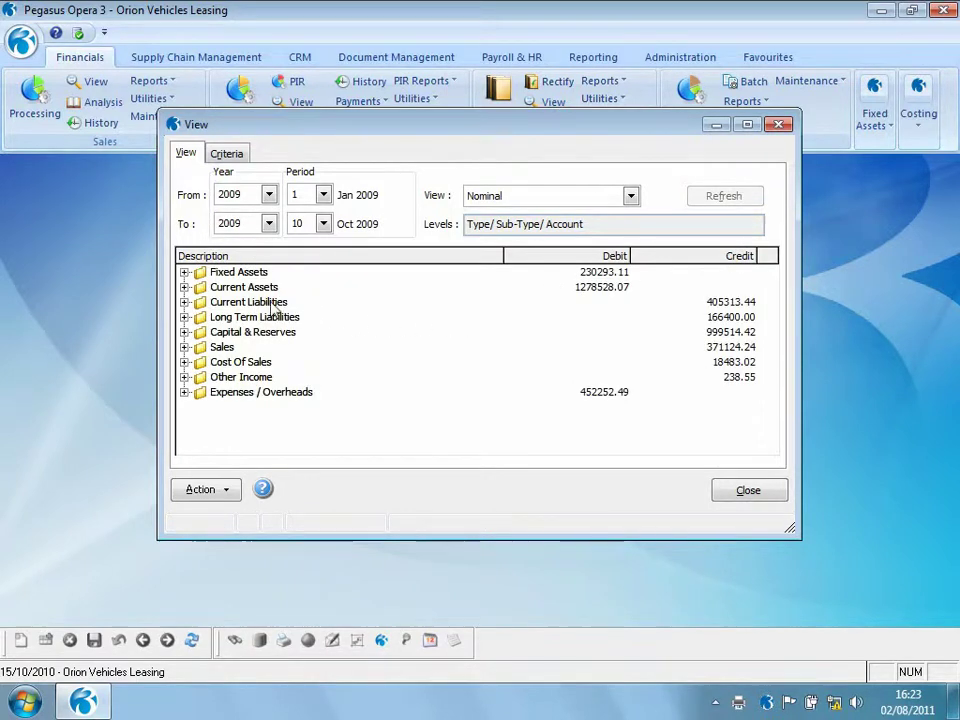
Drill into Fixed Assets > Freehold Buildings > Cost to list its 2009 transactions, including the 100.00 journal
click(184, 272)
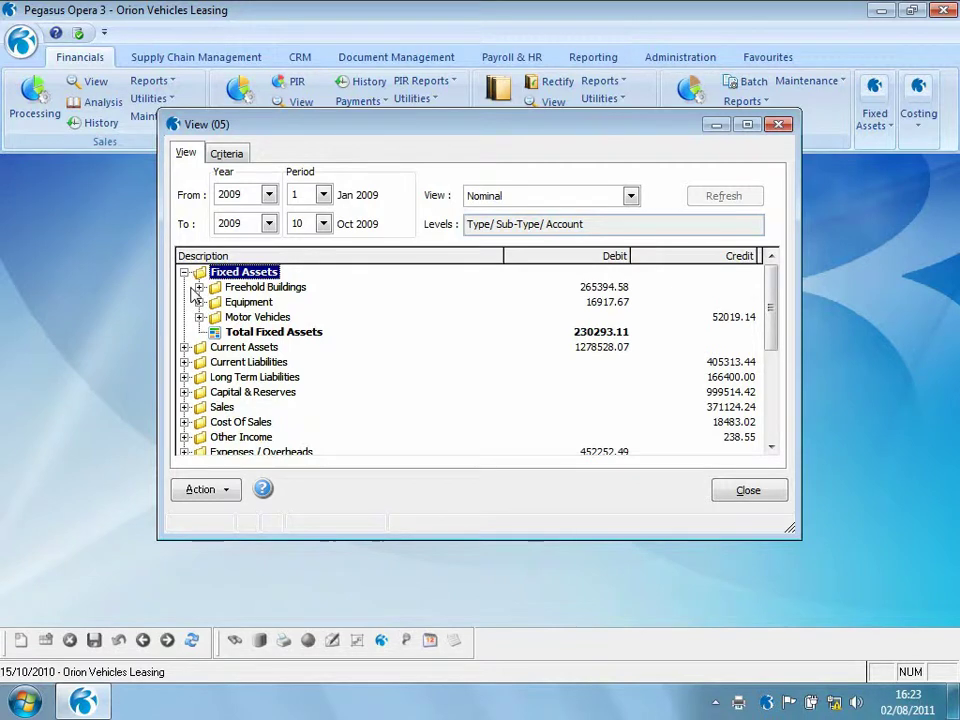
click(199, 287)
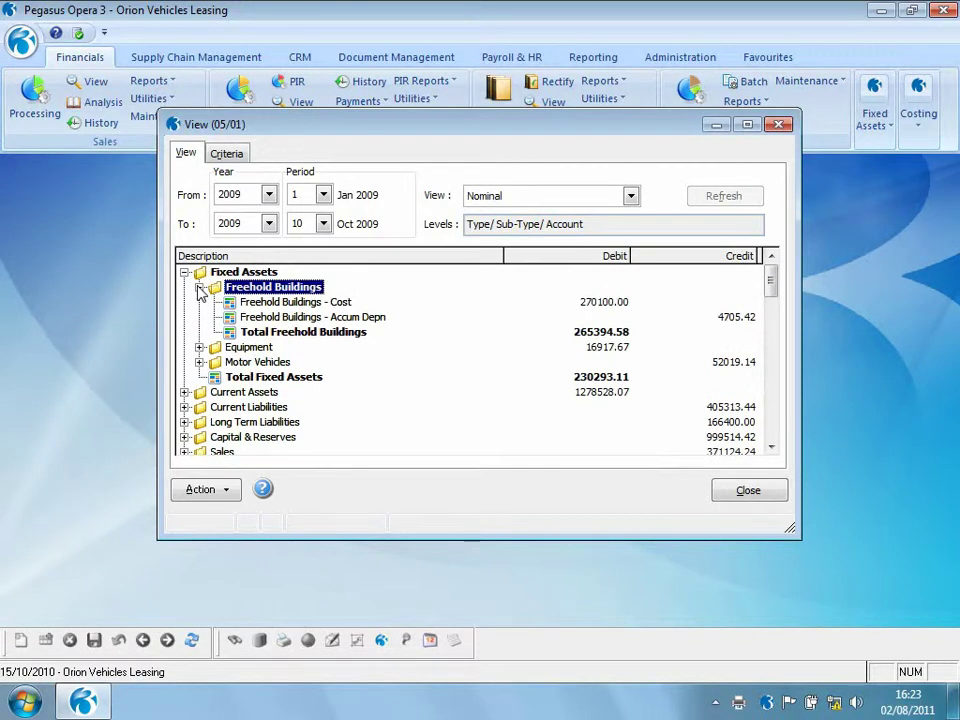
double_click(250, 302)
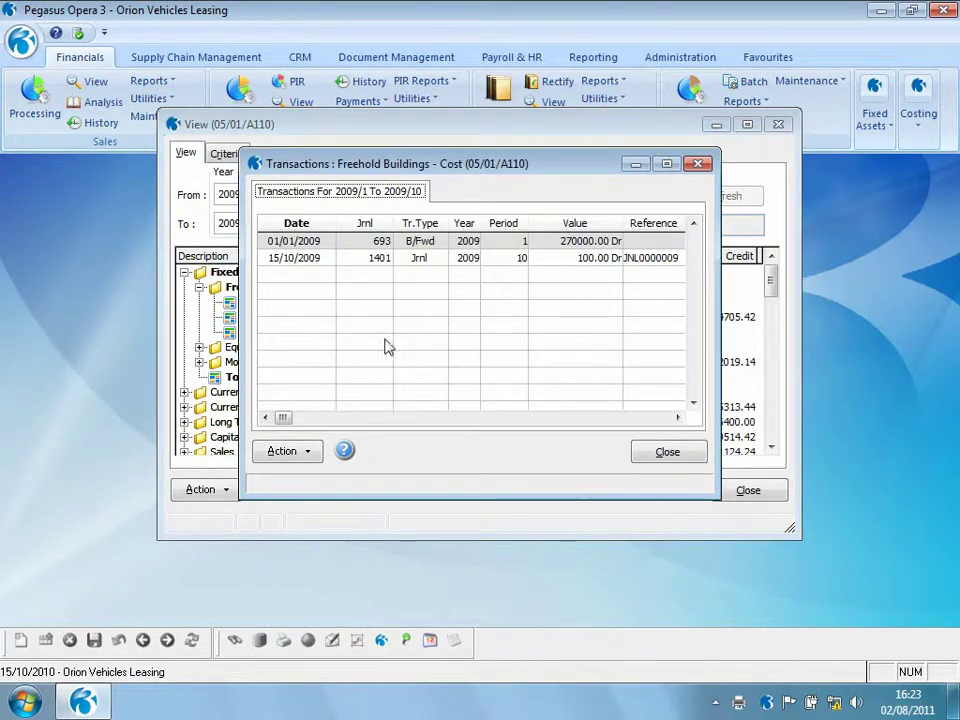